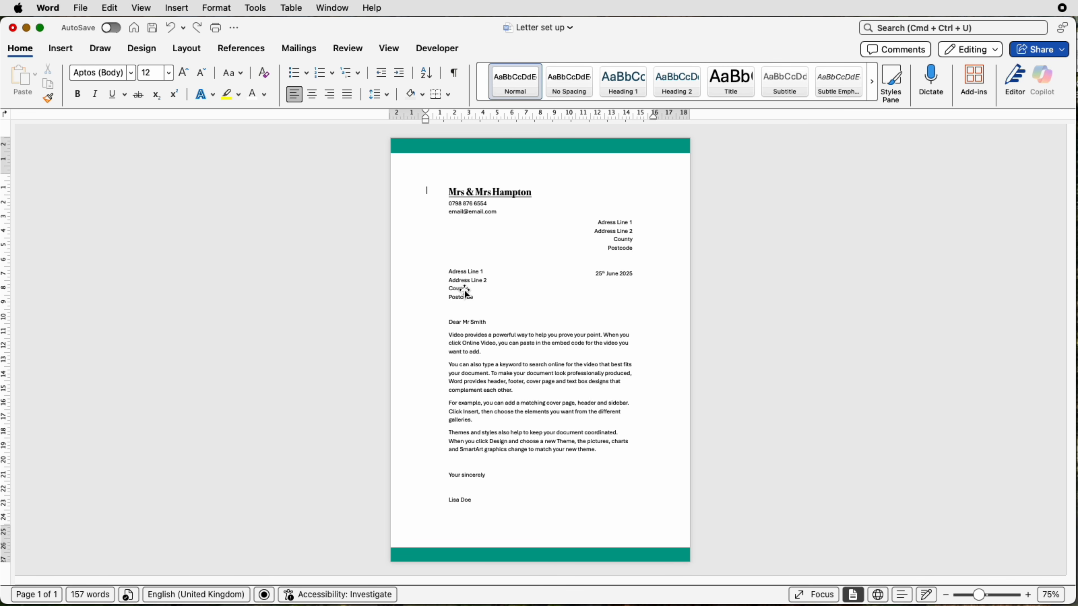
Shift the recipient address, sender address/date and name blocks, and narrow the body box's left edge.
drag(465, 293, 433, 293)
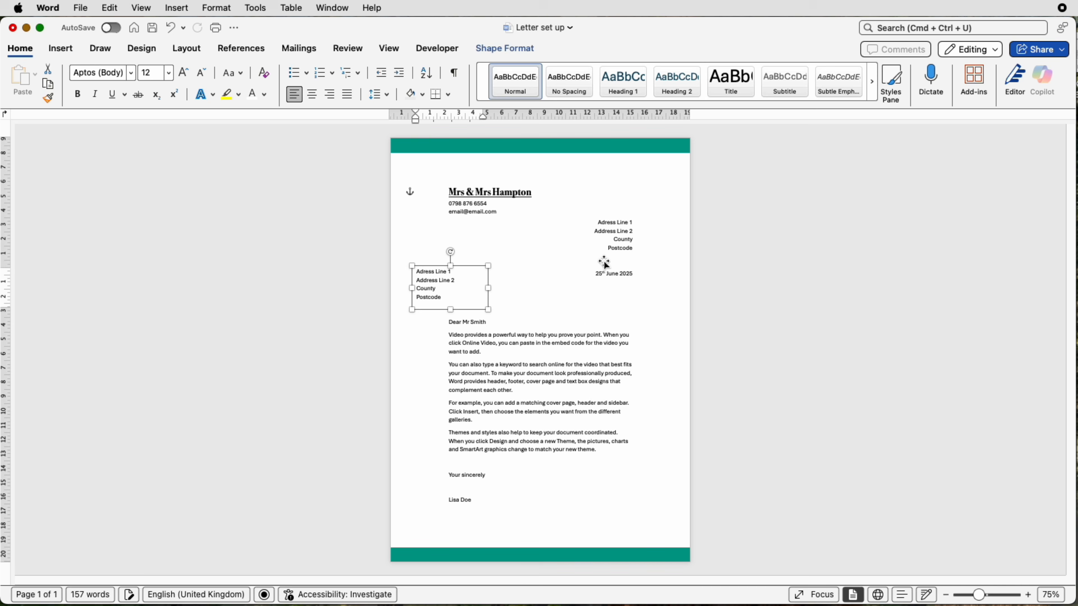
click(635, 258)
drag(635, 258, 650, 267)
click(521, 360)
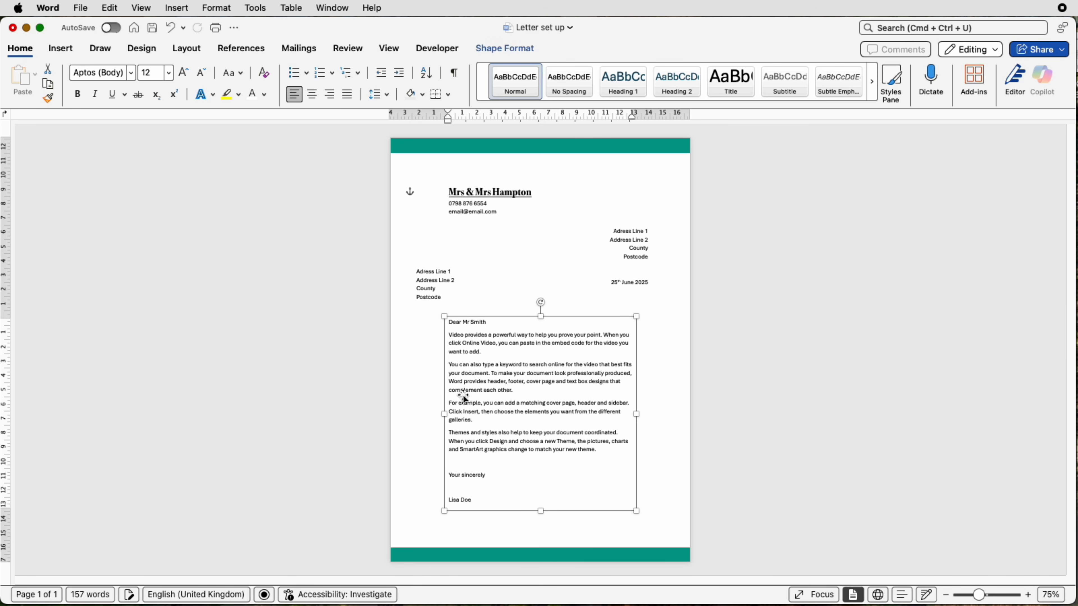
mouse_move(440, 413)
mouse_down()
mouse_move(398, 414)
mouse_move(453, 413)
mouse_up()
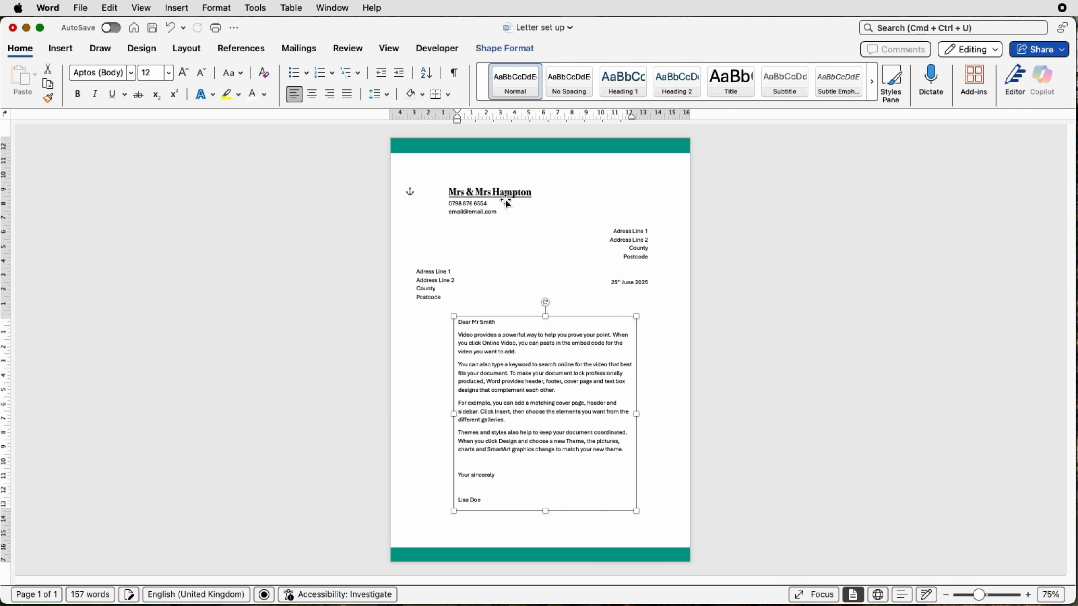
mouse_move(487, 196)
mouse_down()
mouse_move(557, 192)
mouse_move(482, 191)
mouse_up()
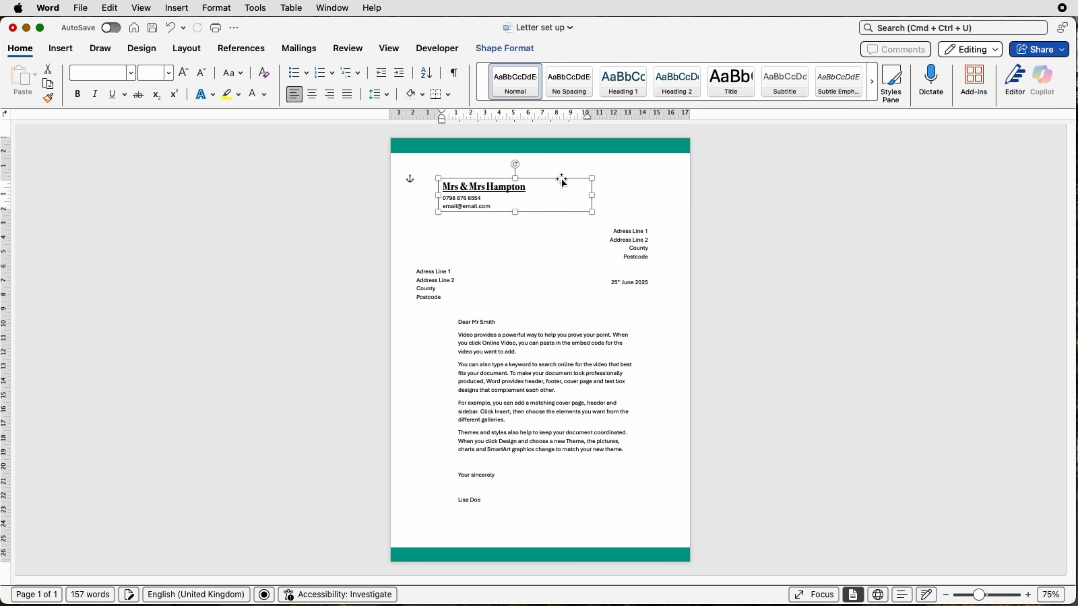
Fine-tune the recipient, address/date and name block positions, then start a new blank document.
click(583, 155)
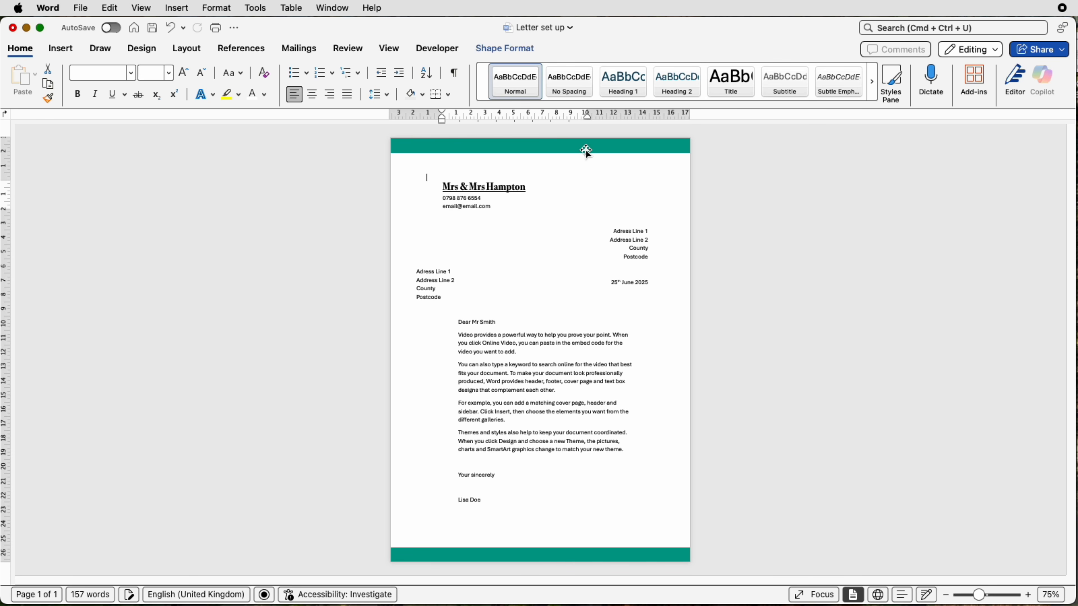
drag(586, 150, 585, 149)
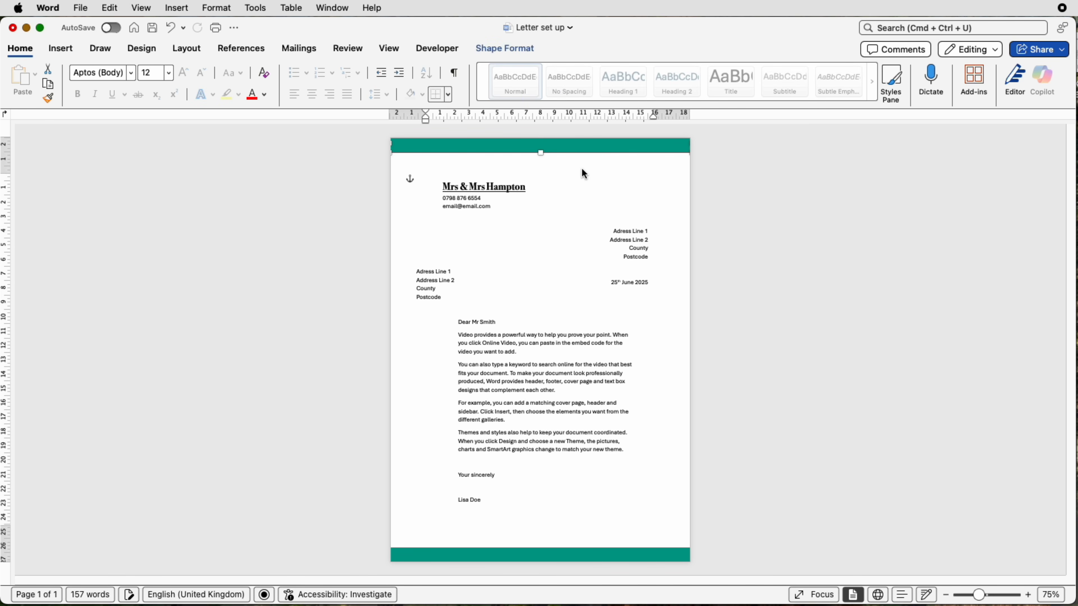
drag(445, 279, 480, 280)
drag(639, 251, 614, 251)
drag(488, 208, 504, 206)
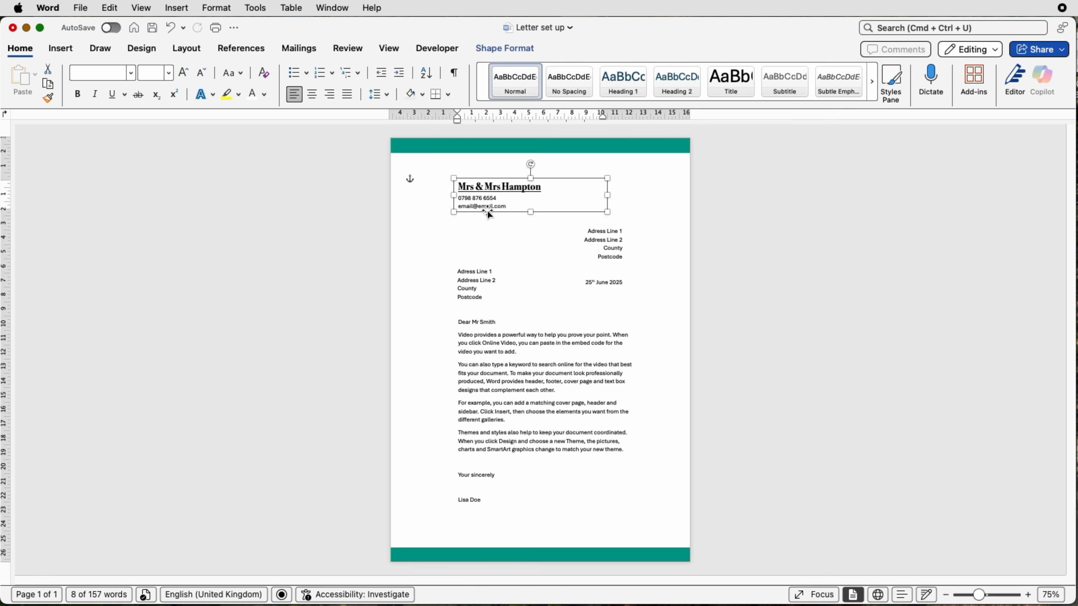
key(super+n)
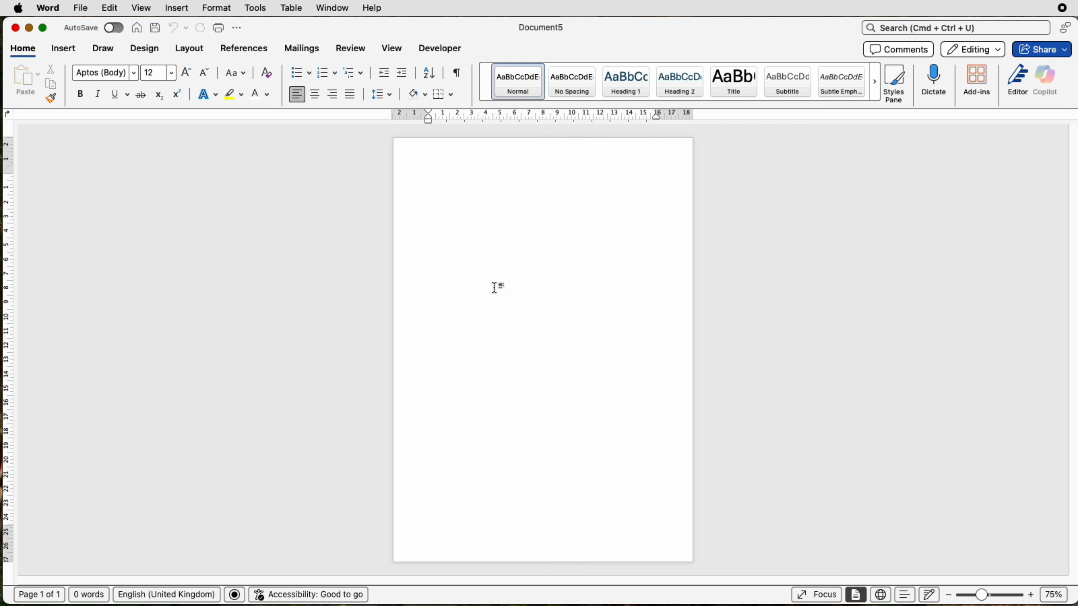
Draw a roughly 14.3 × 14 cm horizontal text box centred on the blank page.
click(55, 49)
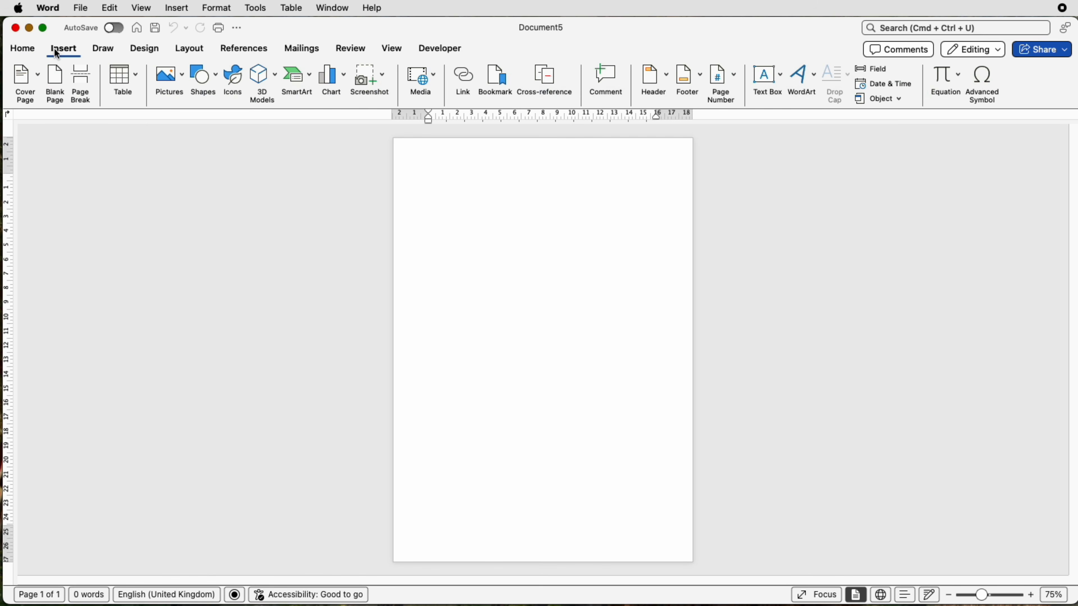
click(781, 84)
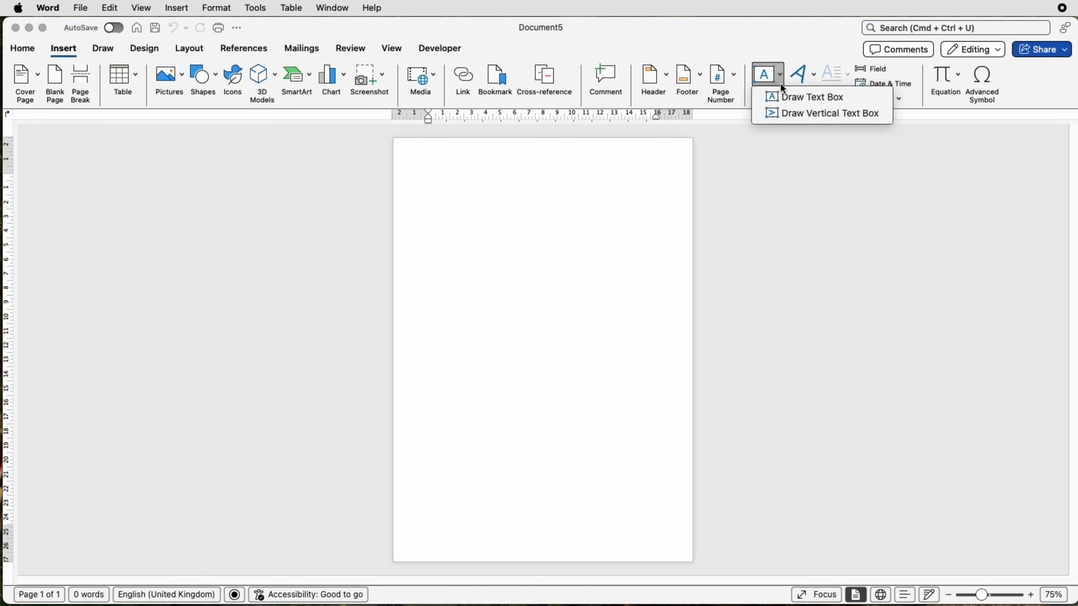
click(787, 98)
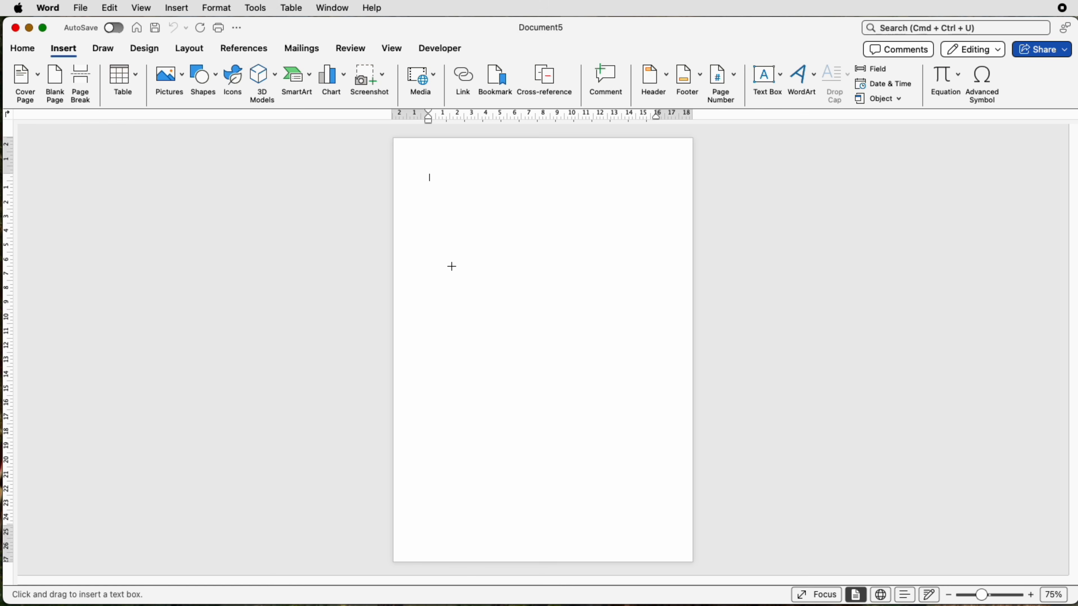
drag(452, 267, 653, 471)
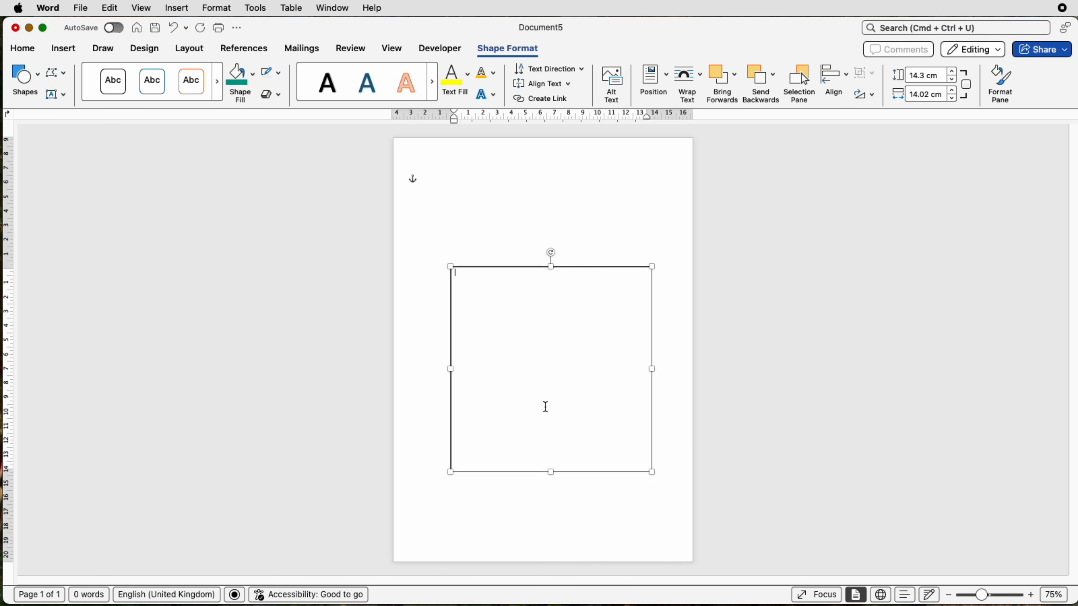
click(518, 245)
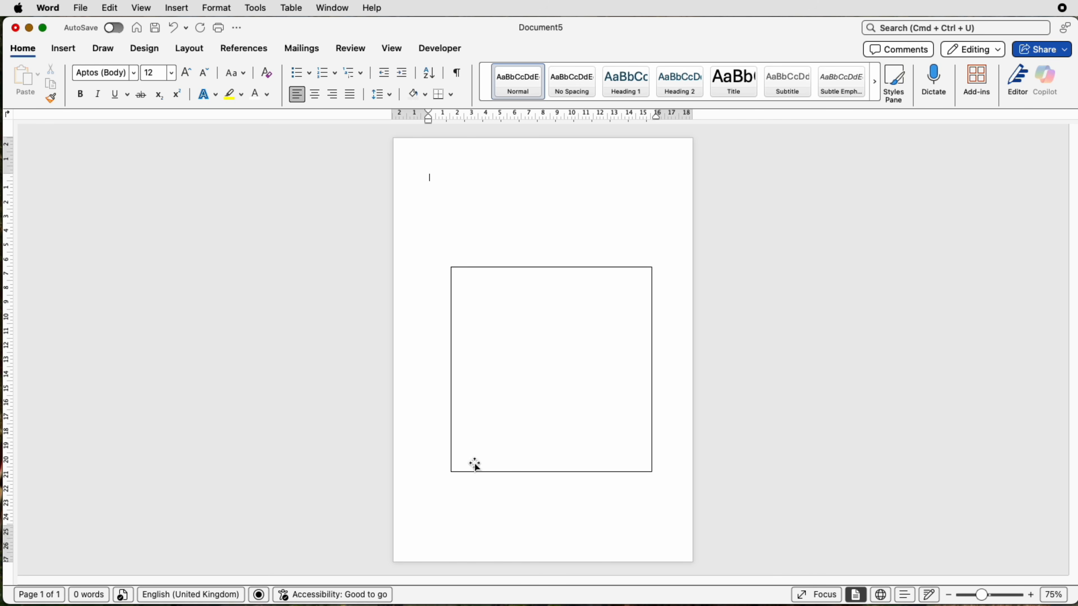
drag(557, 396, 548, 388)
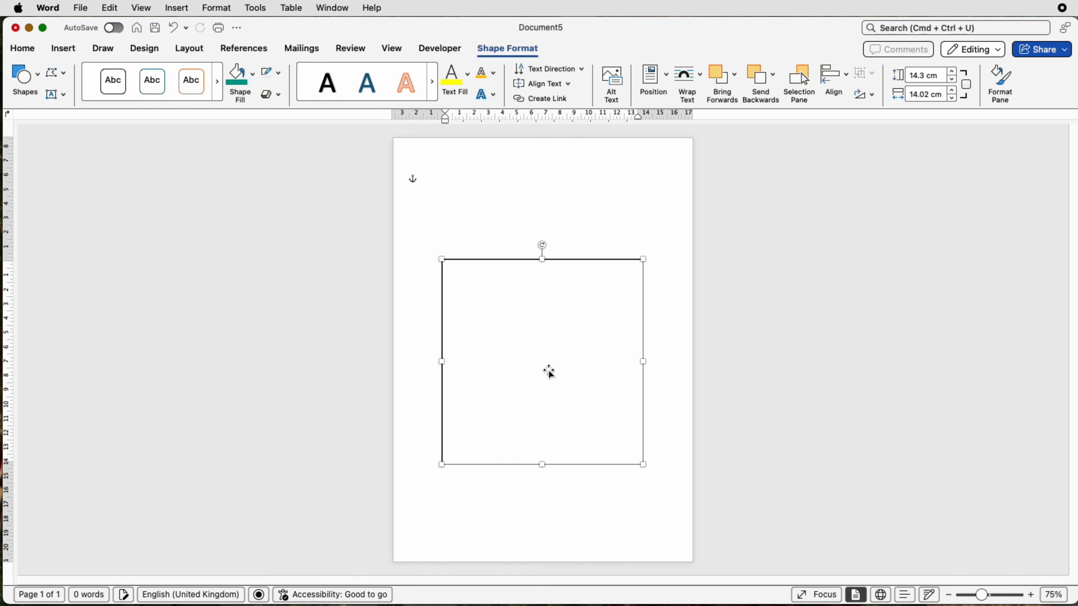
click(517, 275)
Type the 'Dear' greeting and generate sample body paragraphs with =rand(5,4).
click(469, 274)
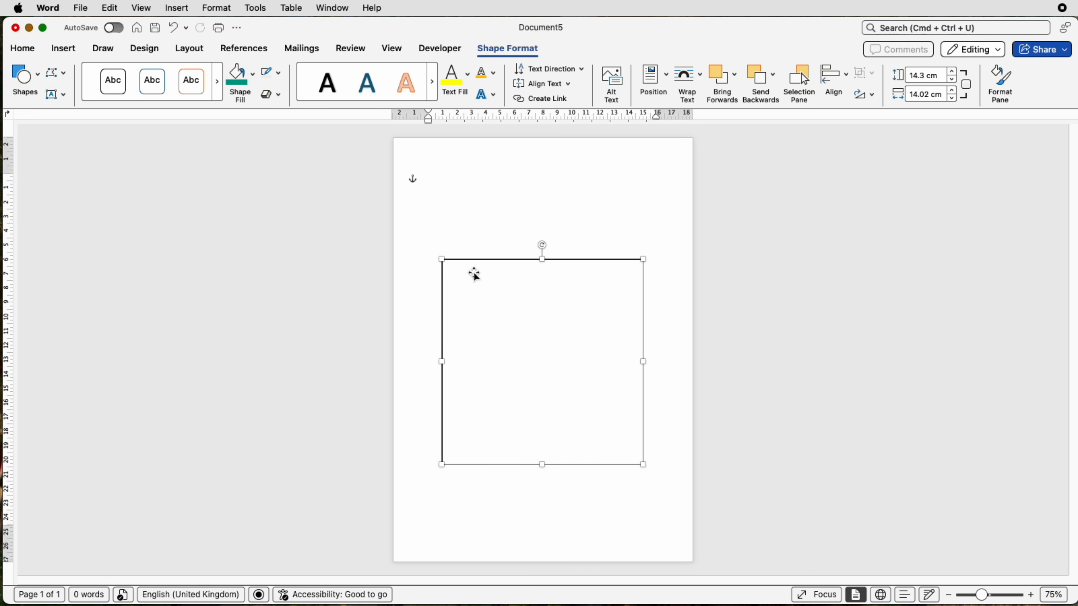
click(474, 272)
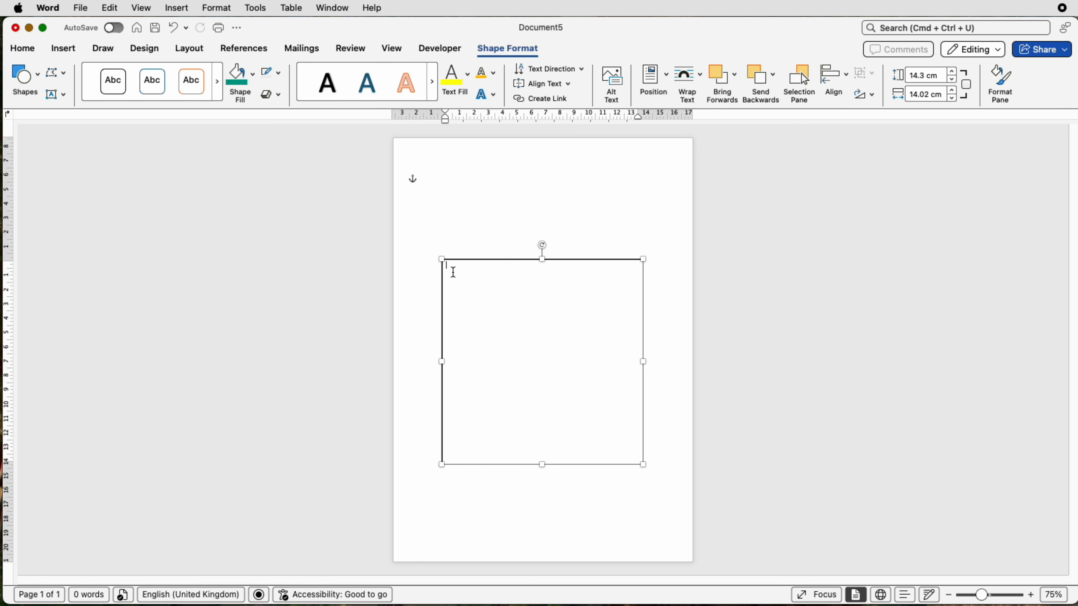
text(Dear)
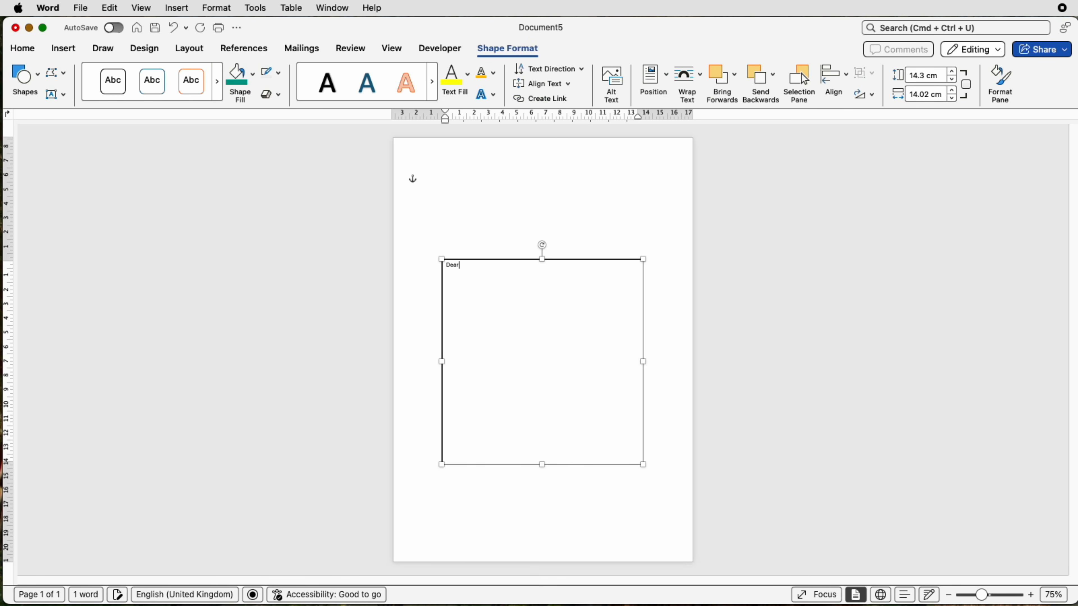
text( Smith)
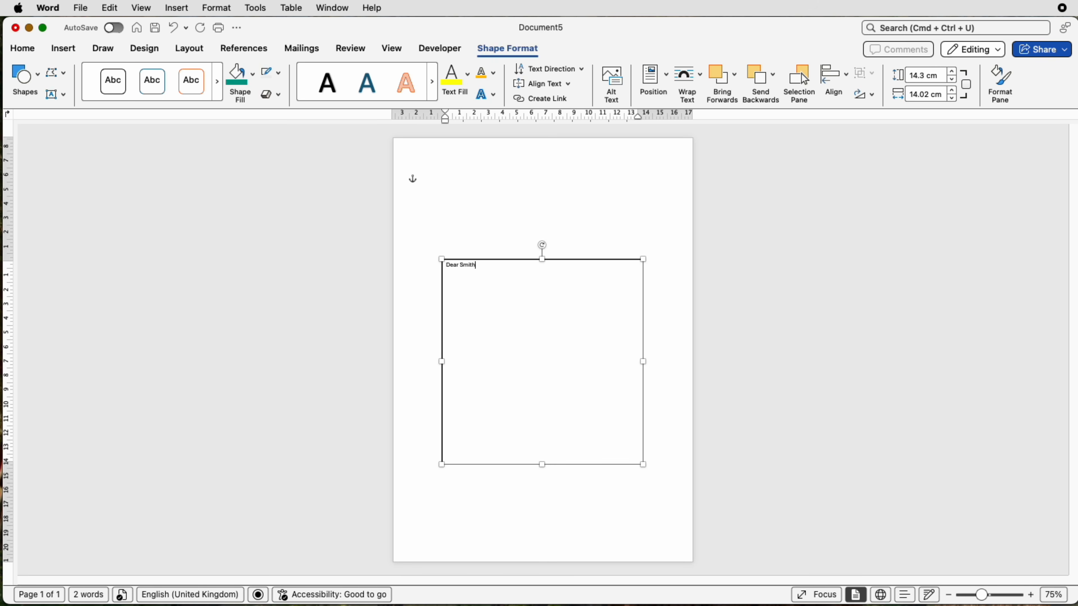
key(Return)
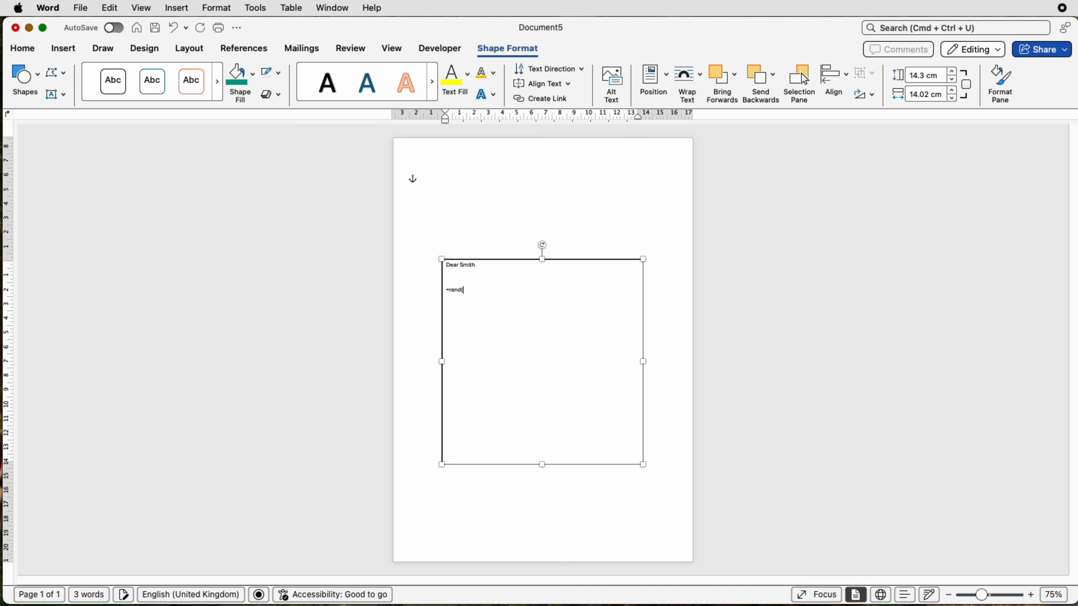
text(4))
key(Return)
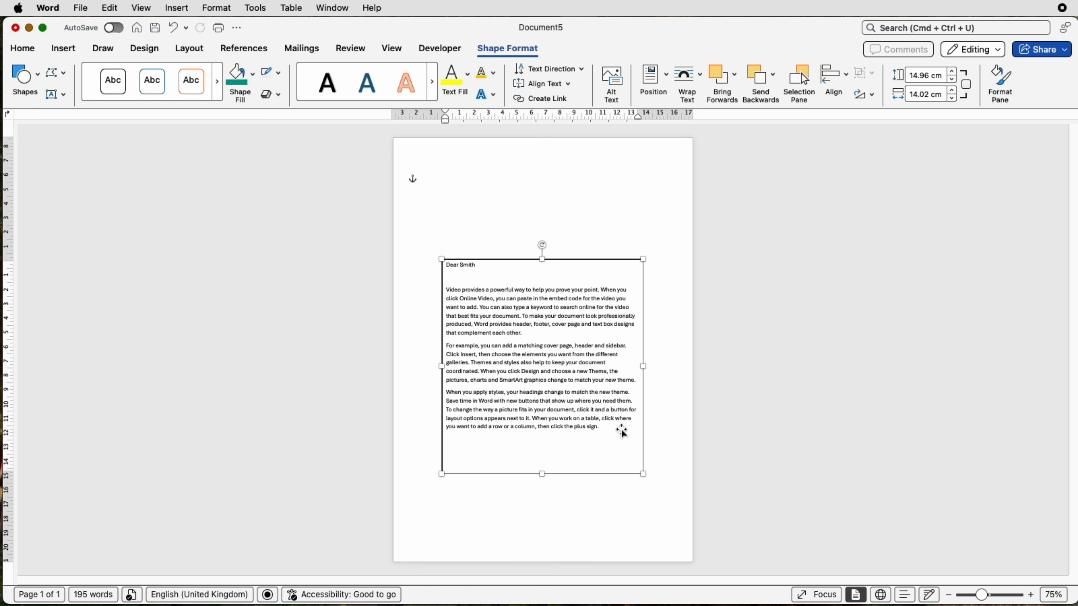
Add the 'Yours sincerely' sign-off and signer line, lengthening the box to 16.6 cm.
key(Return)
text(Your)
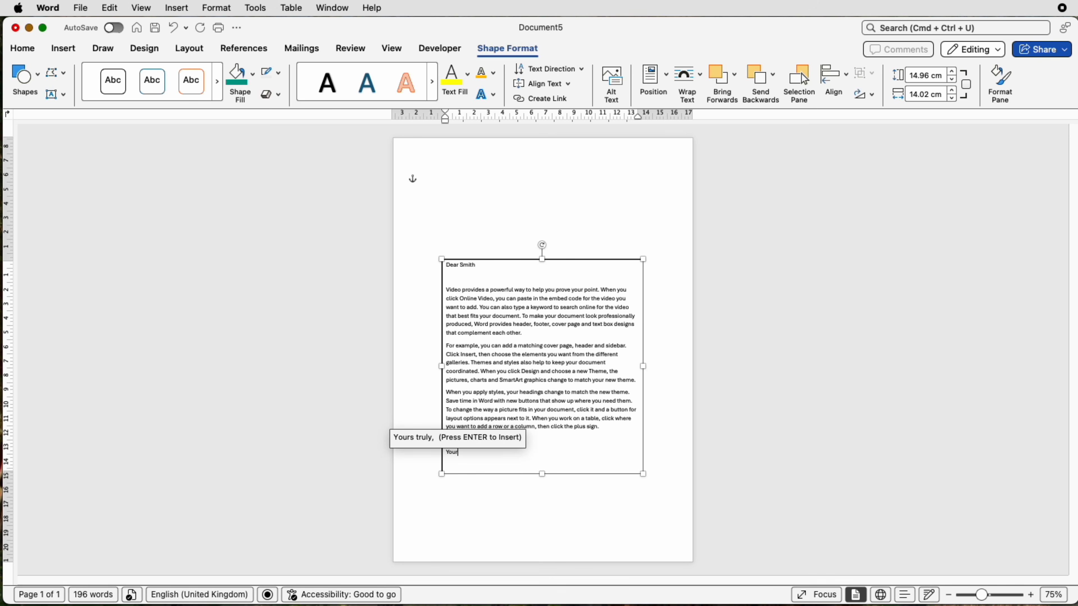
text(s sincerely)
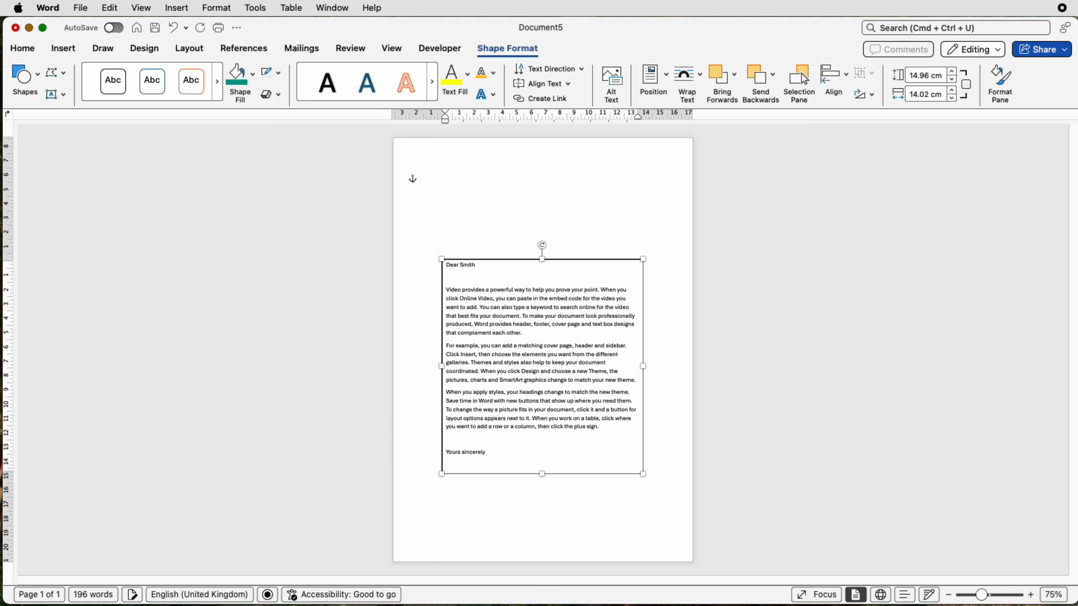
key(Return)
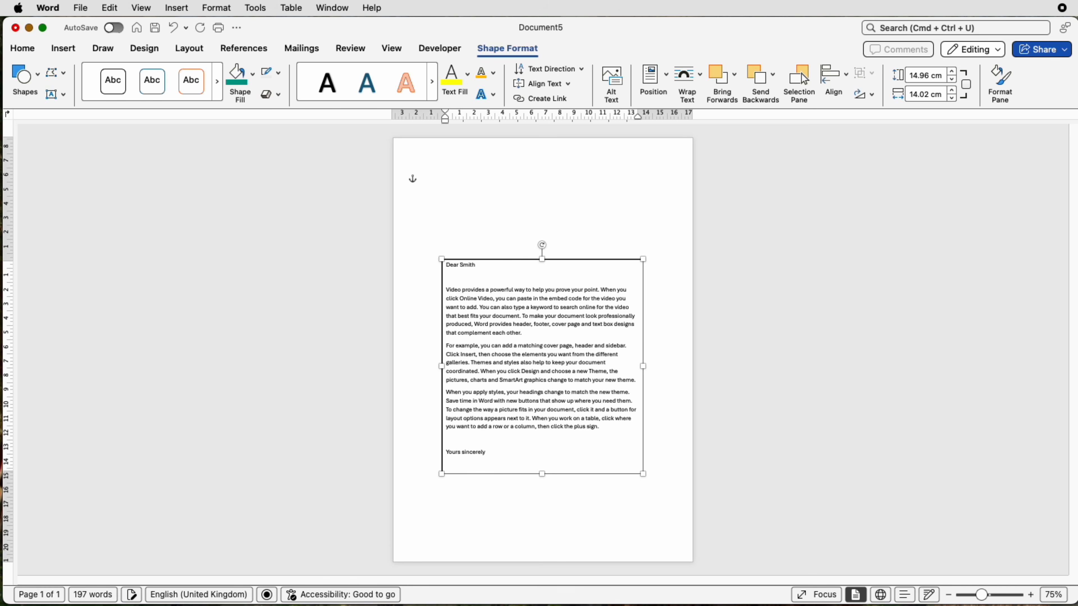
drag(542, 474, 543, 498)
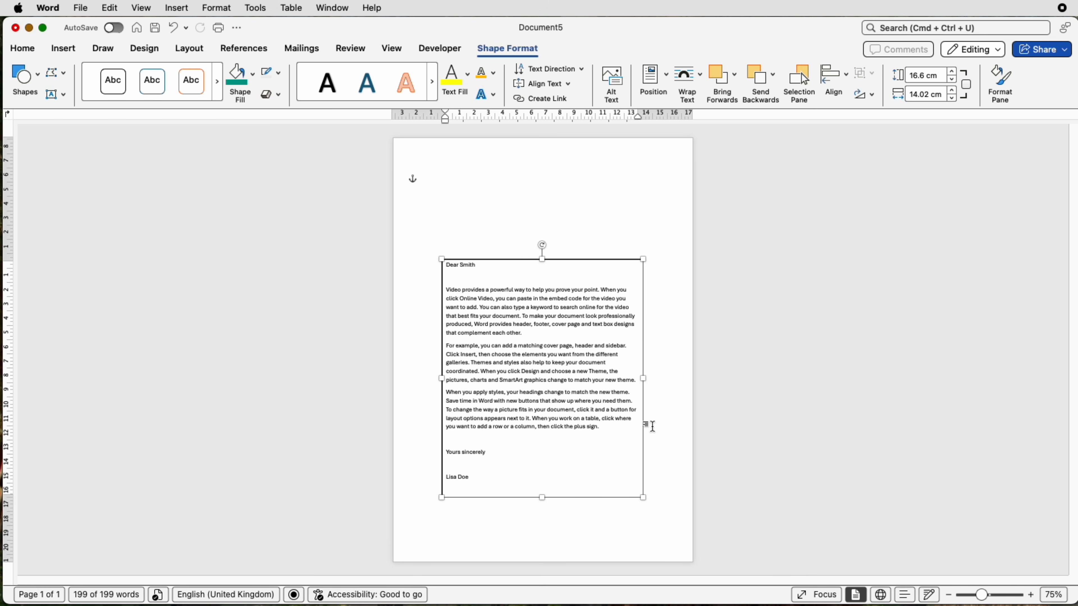
Set the letter text box's Shape Outline to No Outline.
click(669, 425)
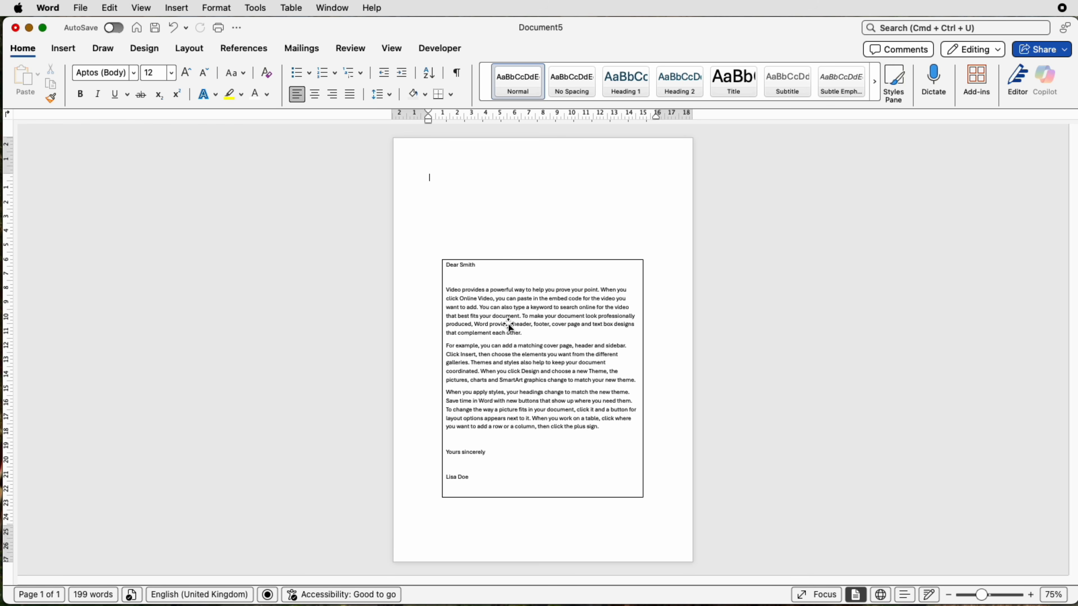
click(484, 278)
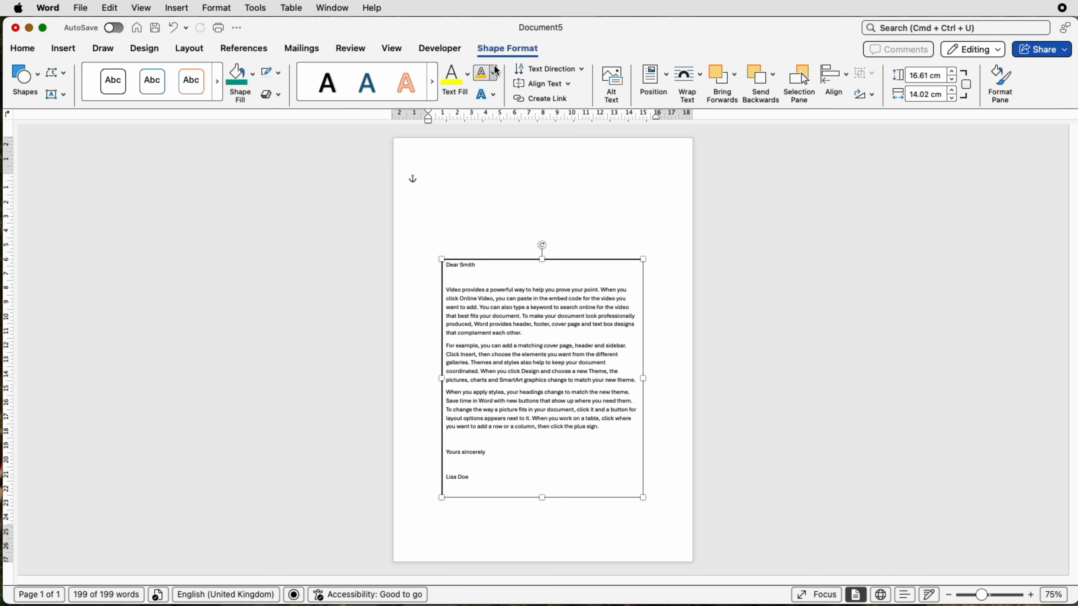
click(278, 76)
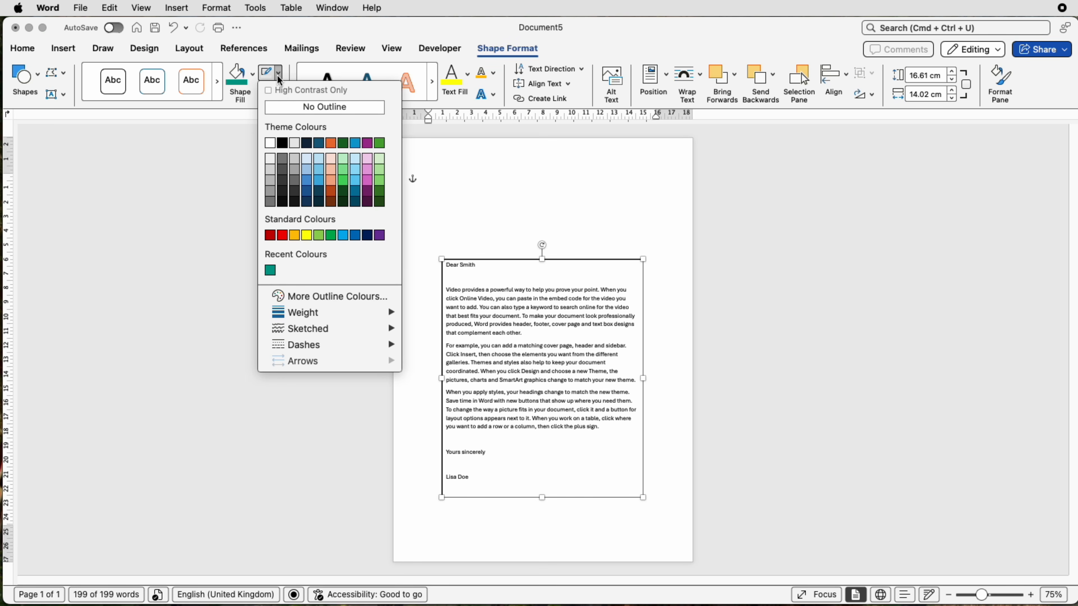
click(282, 106)
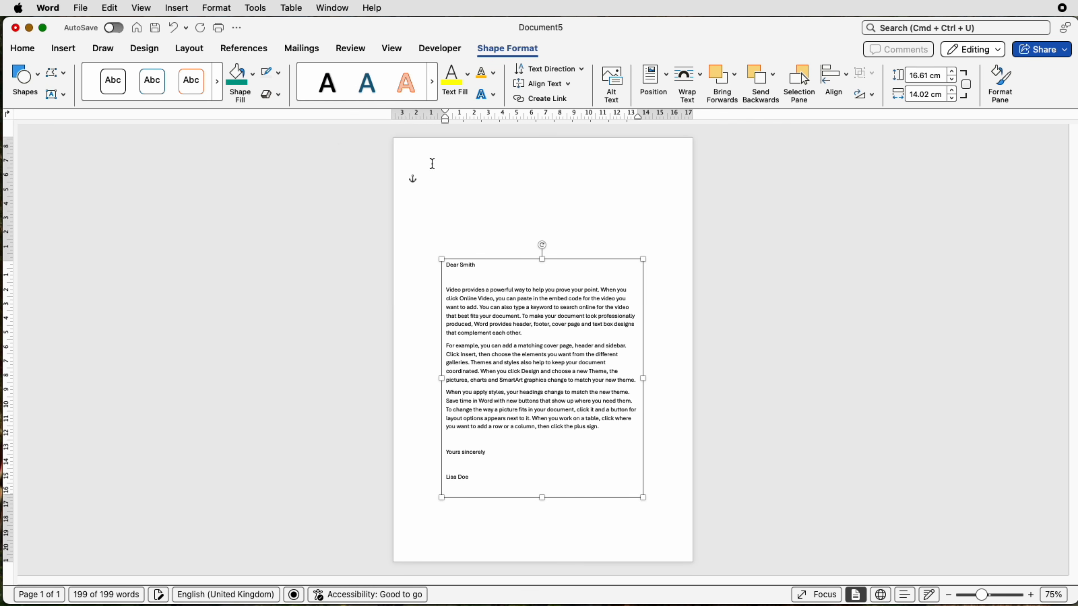
click(518, 202)
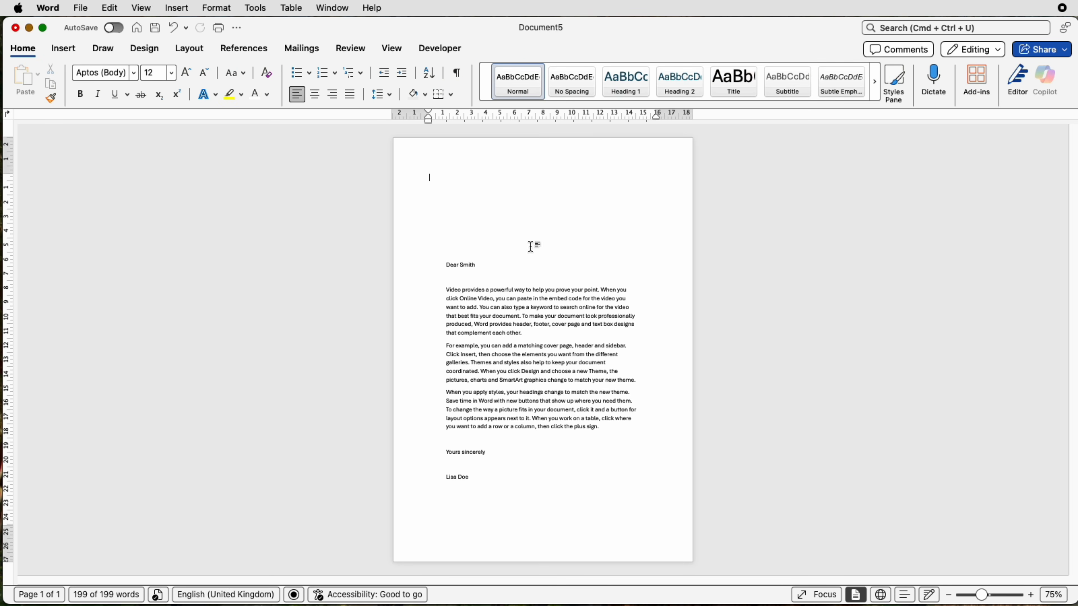
Resize the letter box to 14.86 × 16.75 cm so the text reflows wider, and reposition it.
click(535, 367)
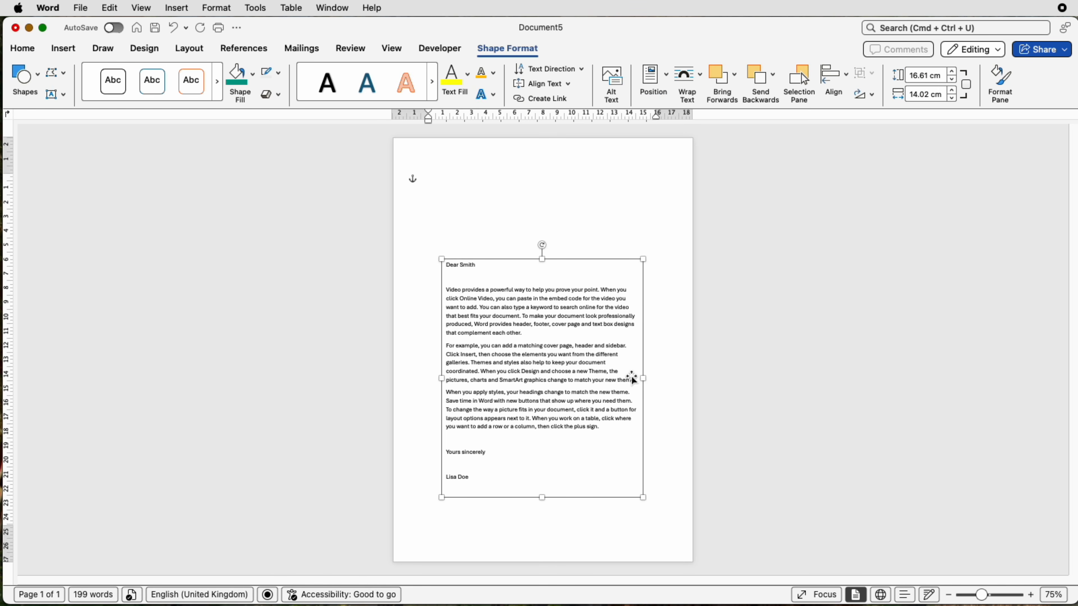
drag(643, 379, 666, 378)
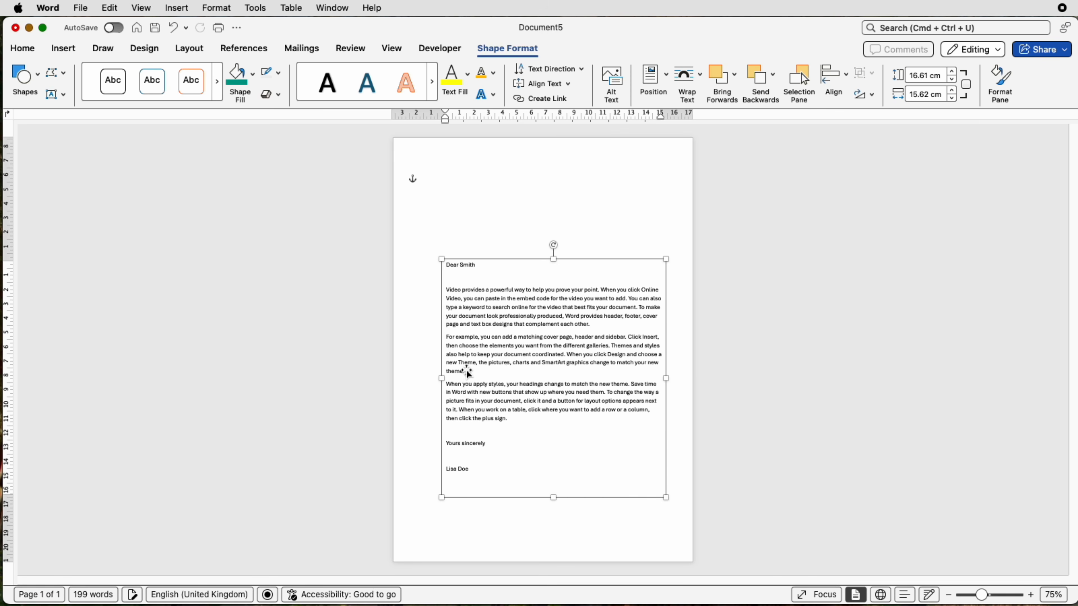
drag(443, 377, 420, 379)
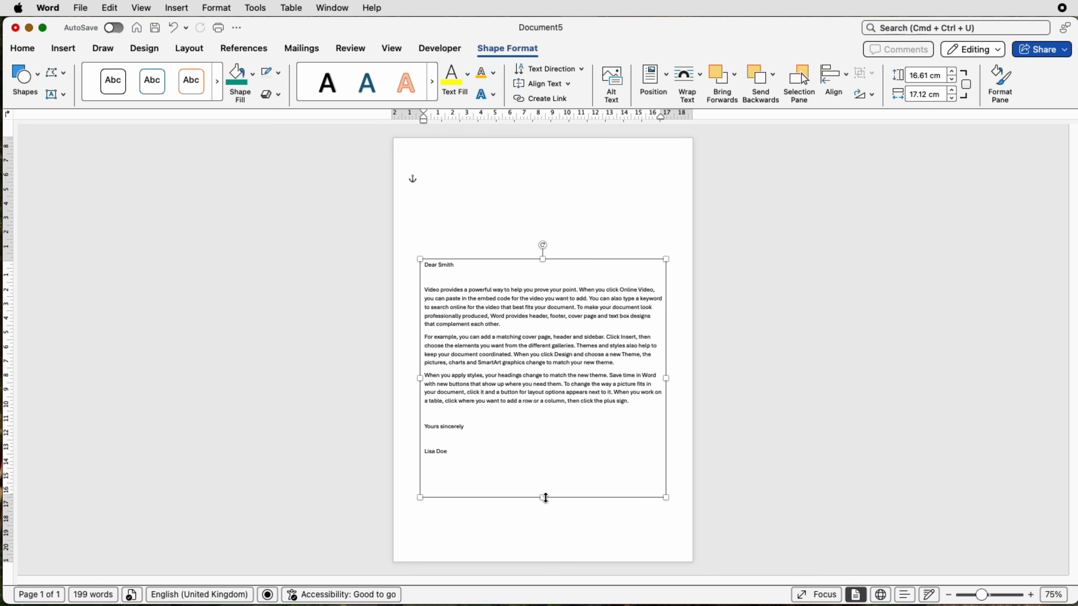
drag(546, 498, 545, 461)
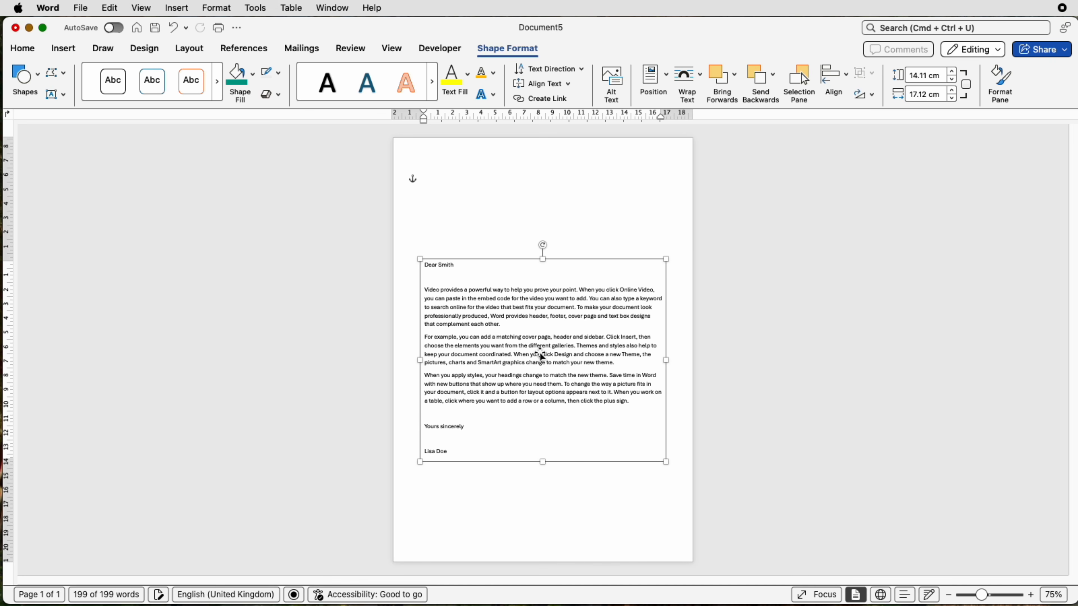
mouse_move(541, 357)
mouse_down()
mouse_move(526, 360)
mouse_move(541, 352)
mouse_up()
drag(665, 361, 633, 360)
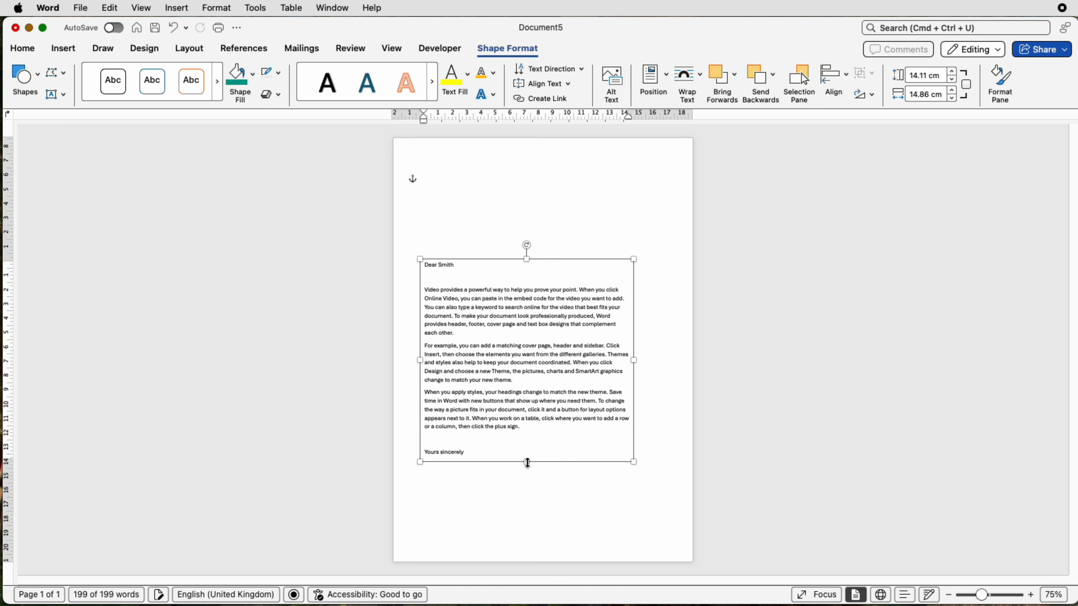
drag(527, 463, 526, 500)
drag(536, 363, 549, 353)
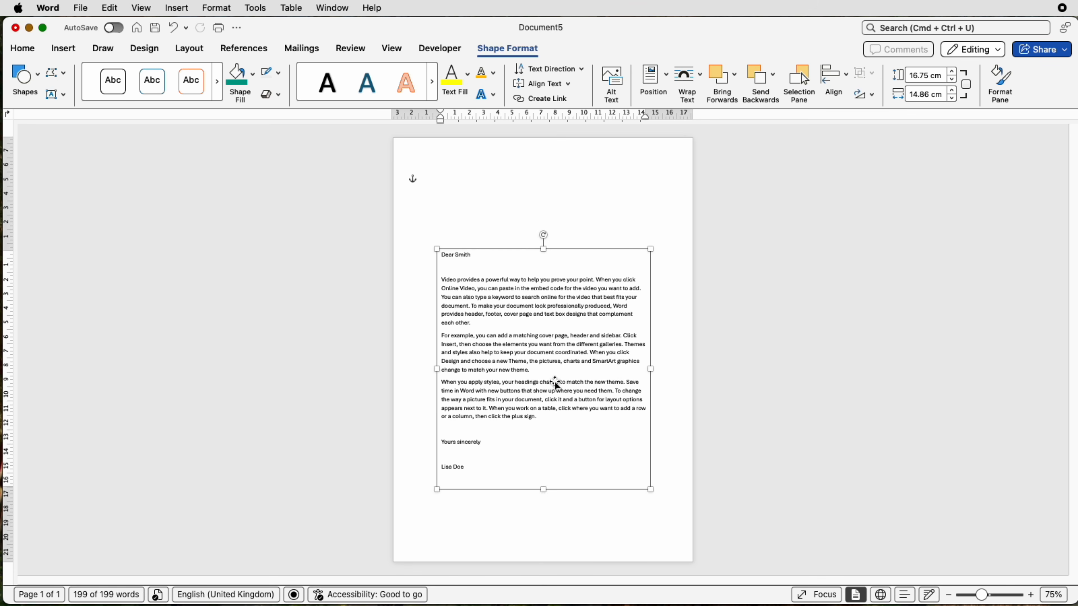
Centre the letter text box horizontally on the page with Align Centre.
click(180, 50)
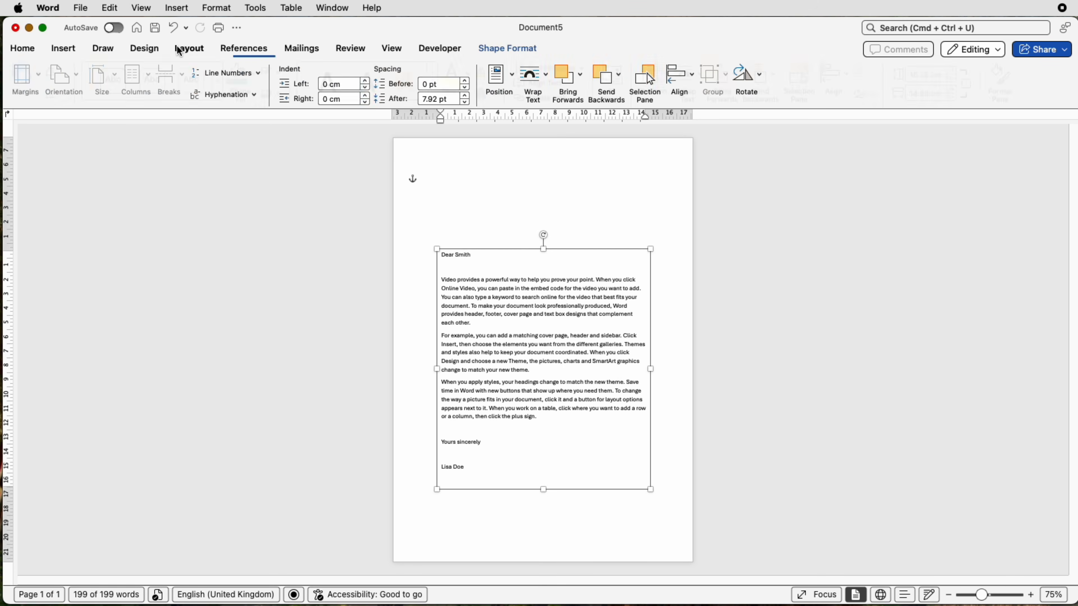
click(692, 77)
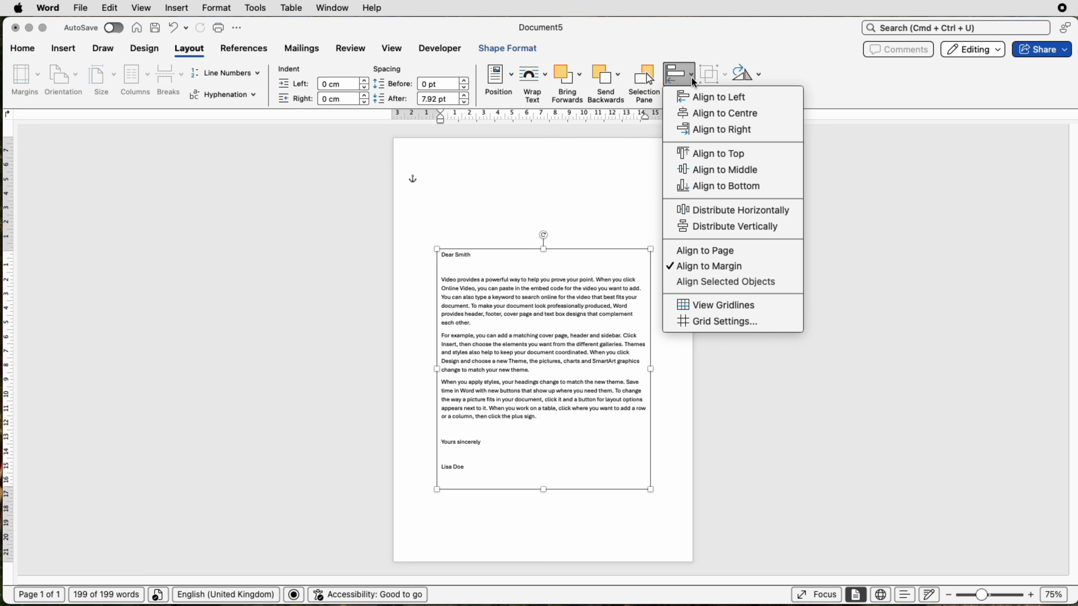
click(695, 115)
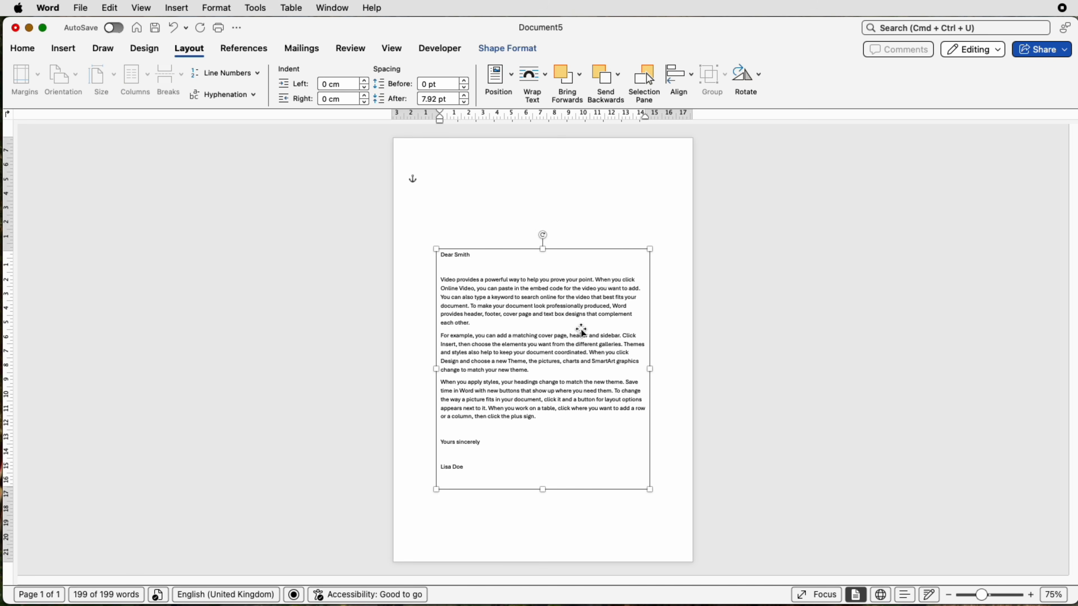
click(557, 227)
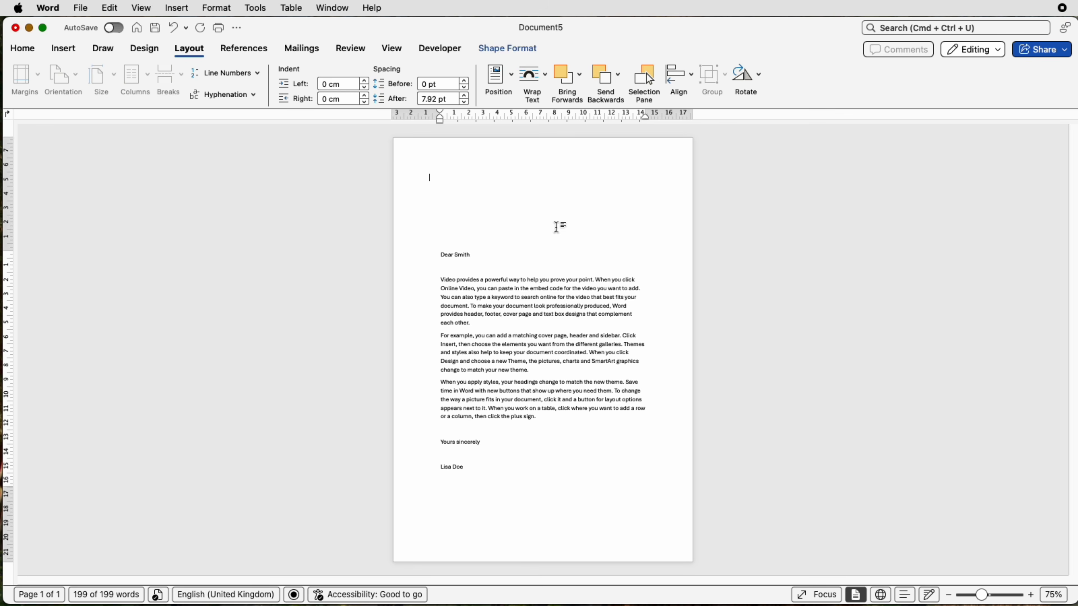
Nudge the letter text box three steps lower with the down arrow.
click(552, 303)
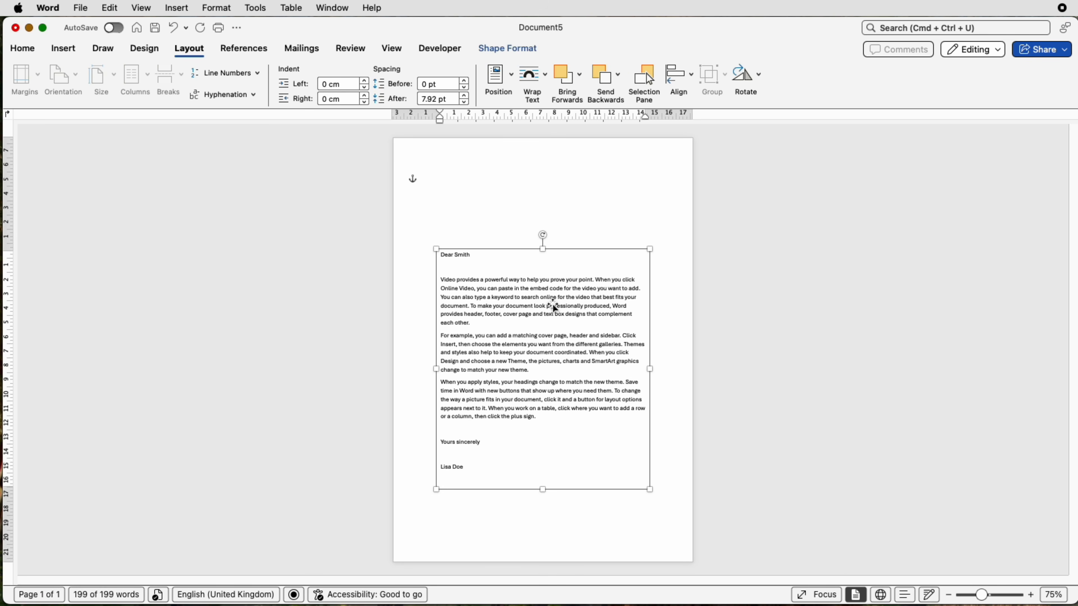
key(Down)
key(Down)
key(Down)
key(Down)
key(Down)
key(Down)
key(Down)
key(Down)
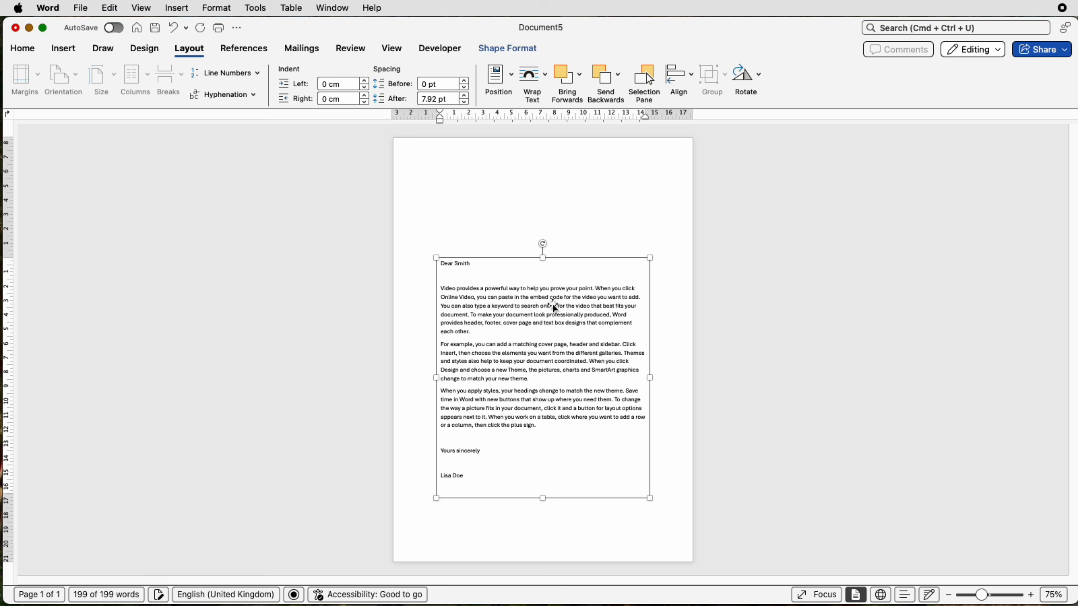
key(Down)
key(Down)
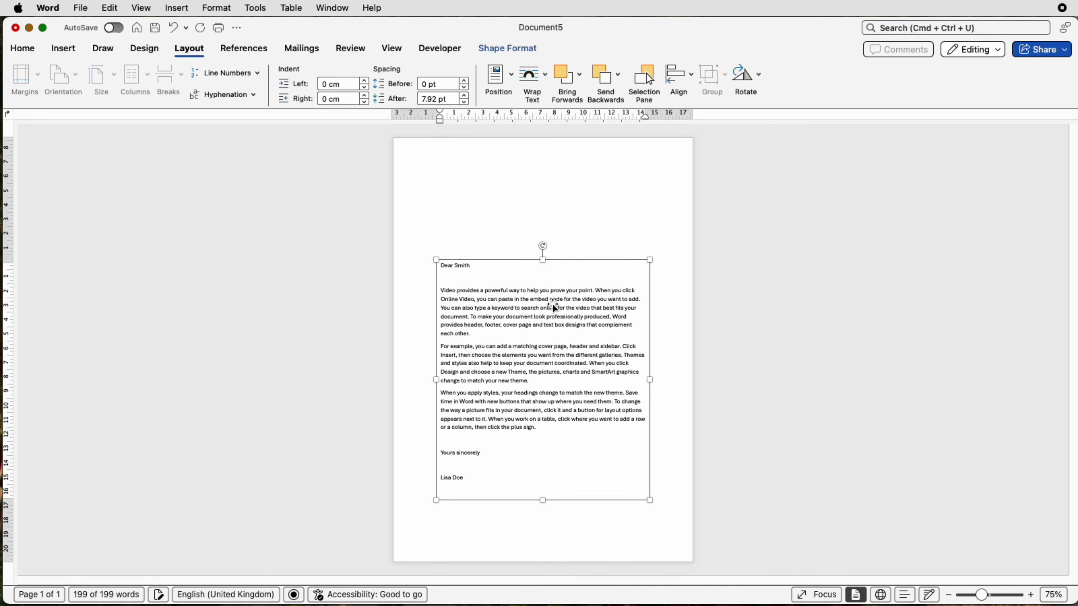
key(Down)
key(Down)
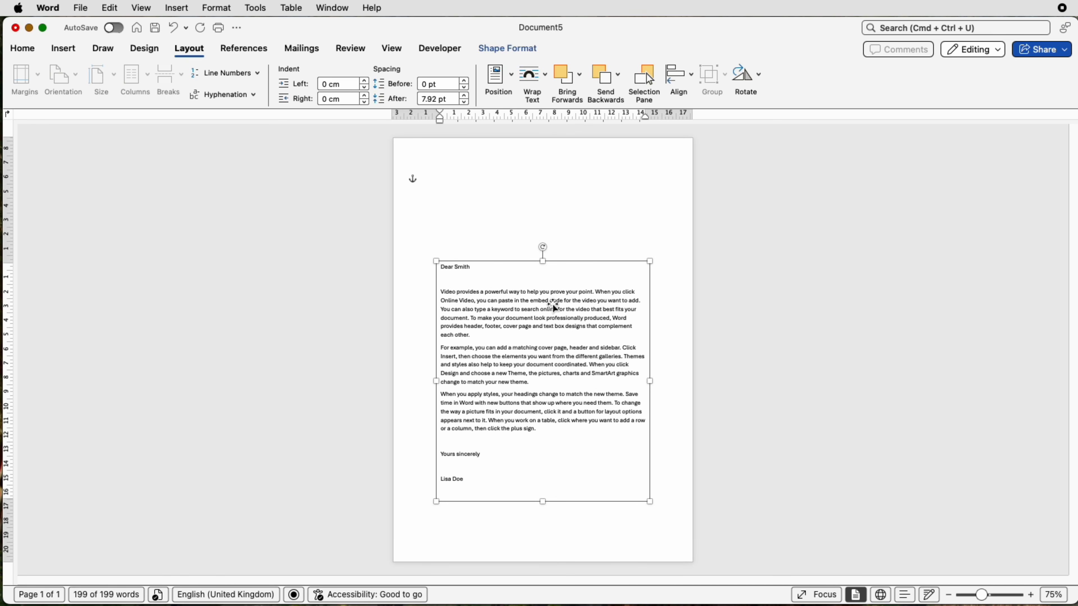
click(615, 241)
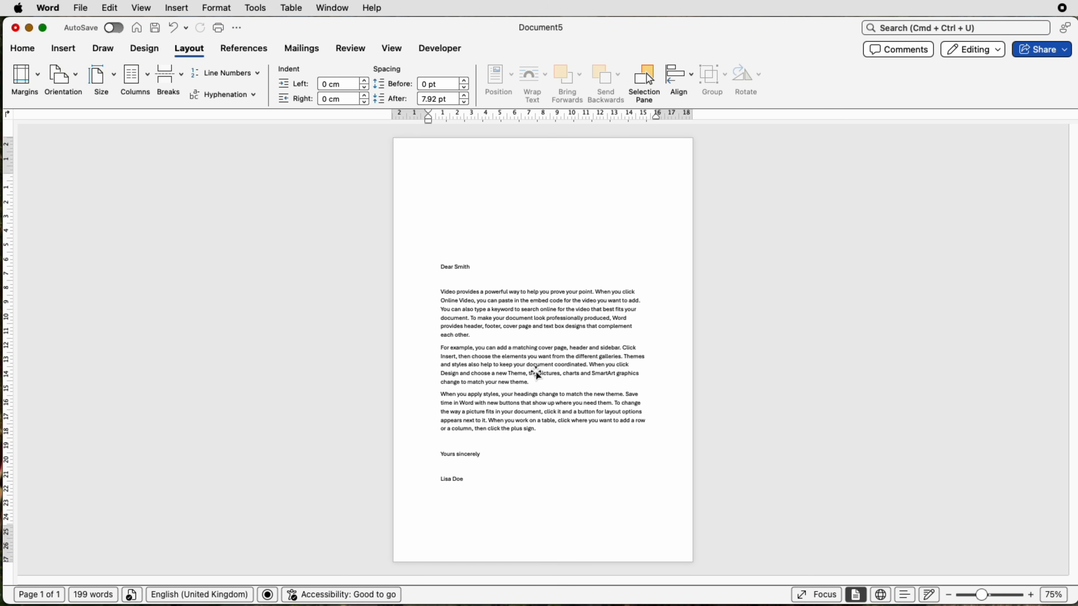
click(549, 364)
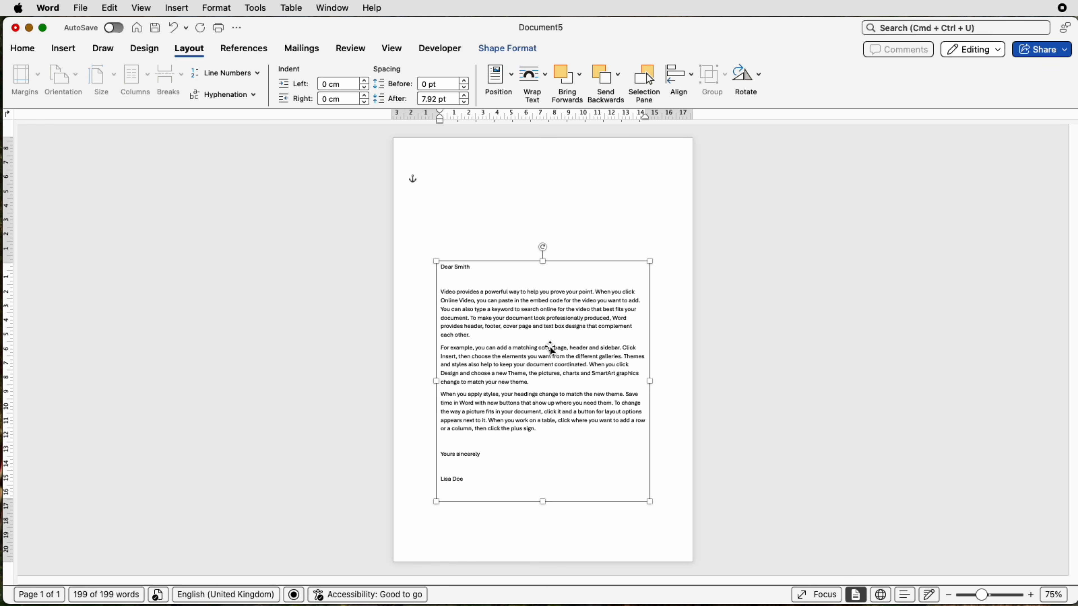
Duplicate the letter box higher up and replace its text with 'Address'.
drag(549, 348, 566, 285)
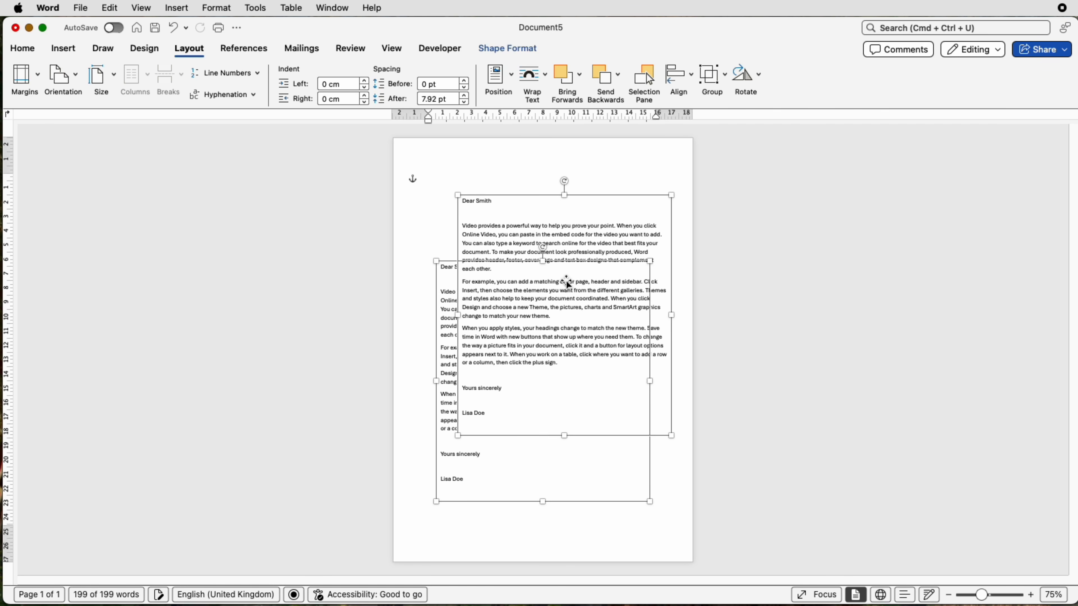
click(435, 207)
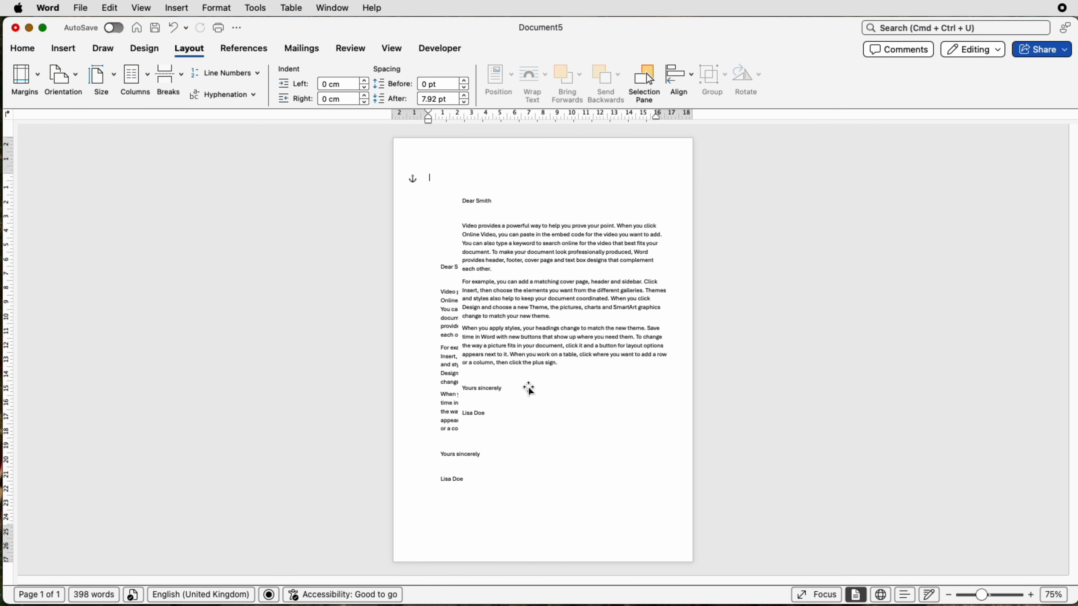
click(525, 395)
drag(500, 413, 473, 207)
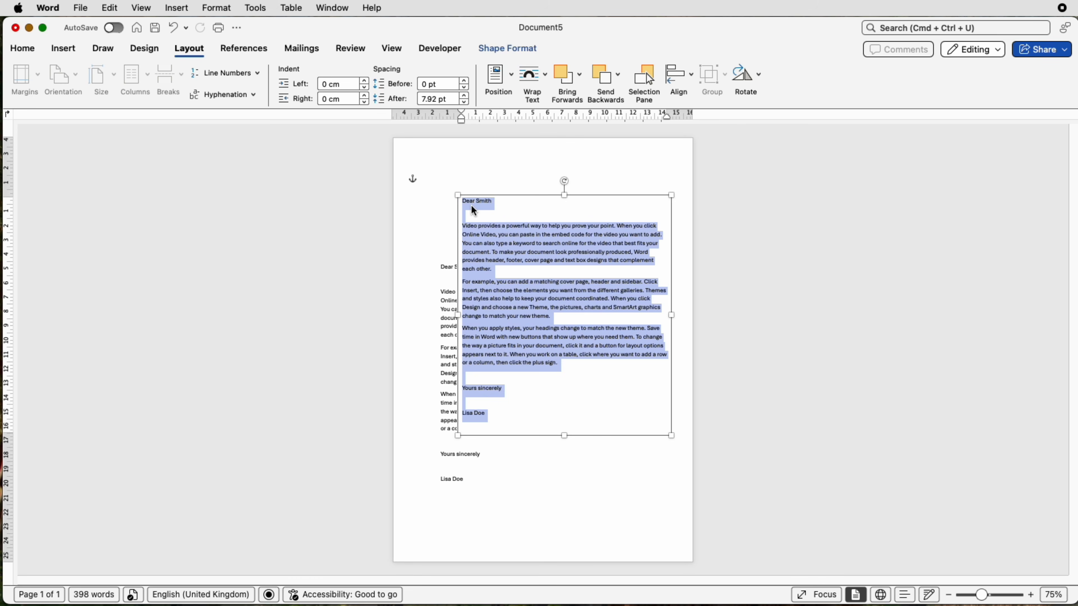
text(Ad)
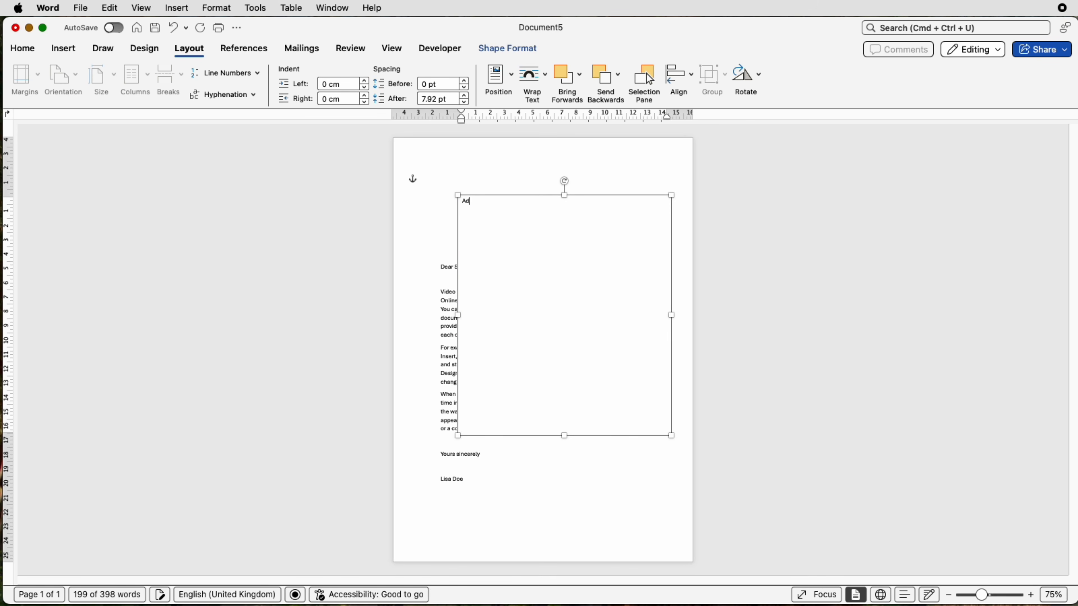
text(ress)
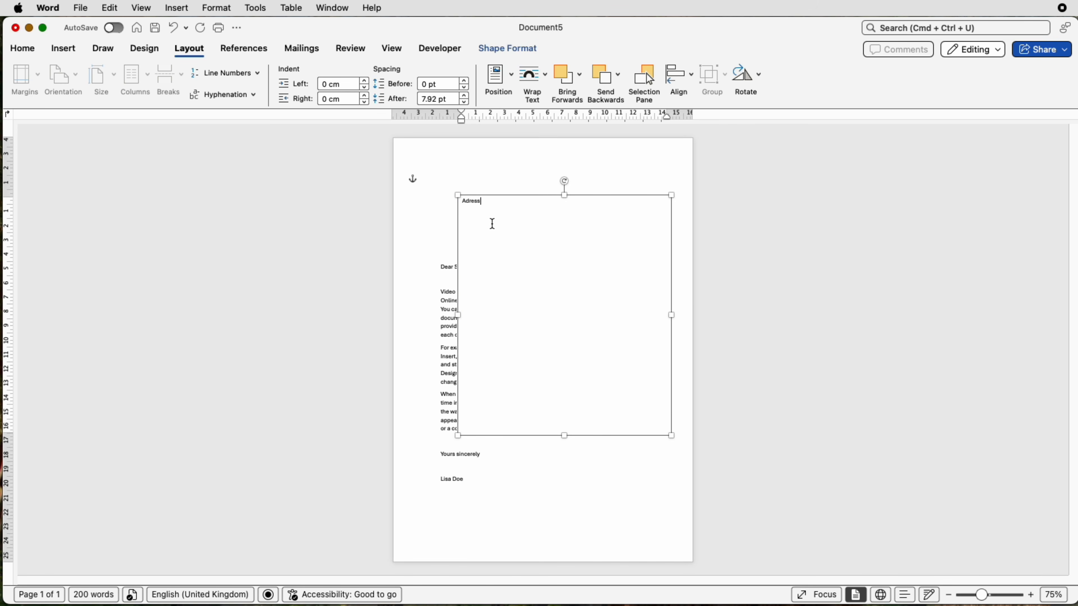
click(469, 201)
text(d)
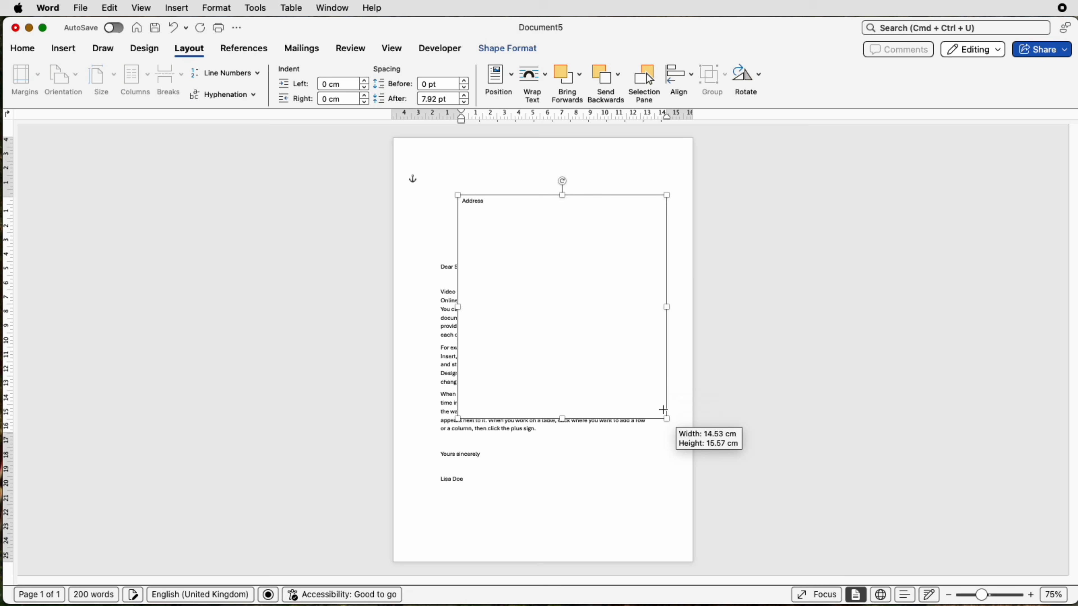
Shrink the copy to about 9.6 × 3.6 cm, paste the four address lines, and narrow it to fit.
drag(663, 410, 596, 246)
click(627, 241)
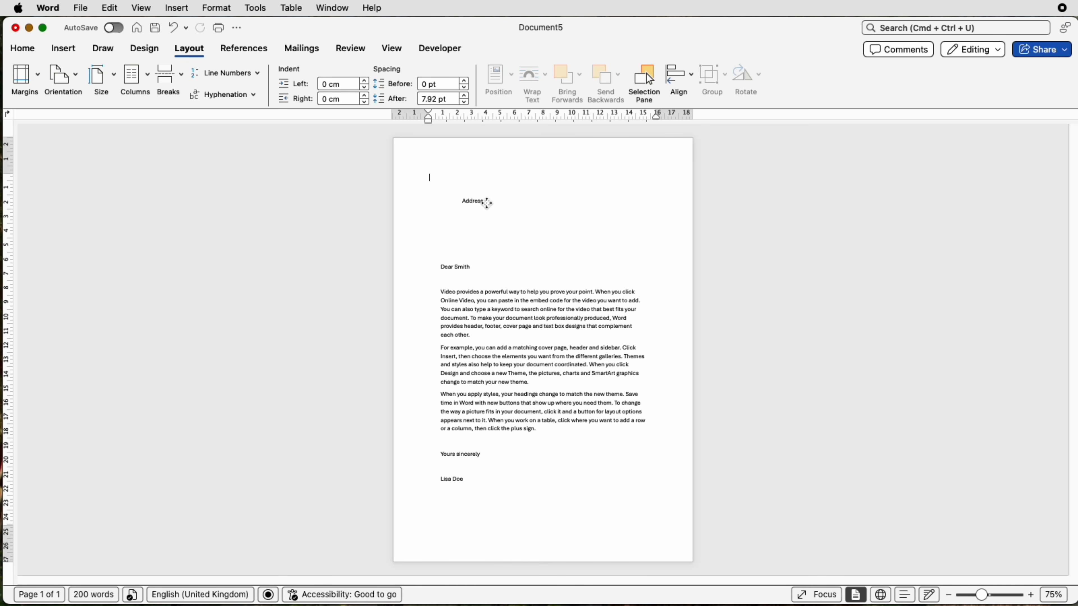
drag(488, 202, 482, 204)
drag(446, 201, 470, 223)
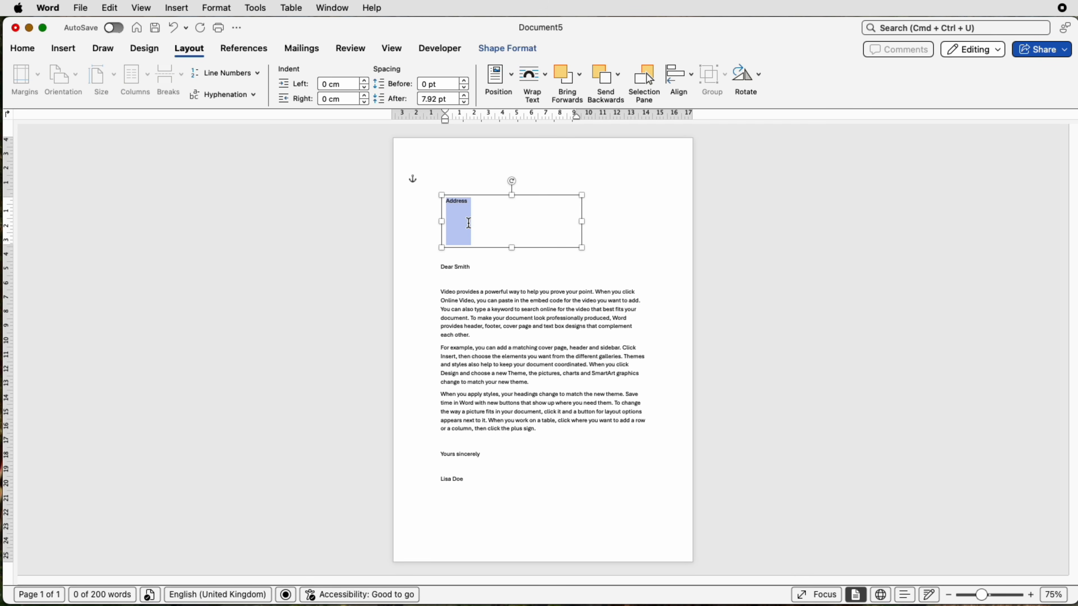
text(Adress Line 1 Address Line 2 County Postcode)
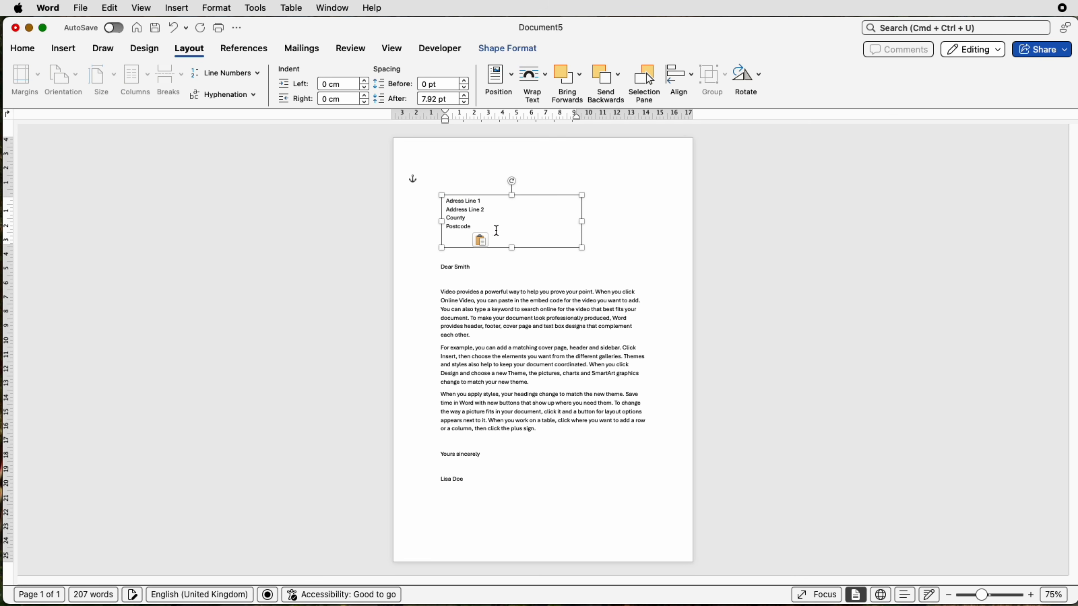
drag(583, 221, 473, 237)
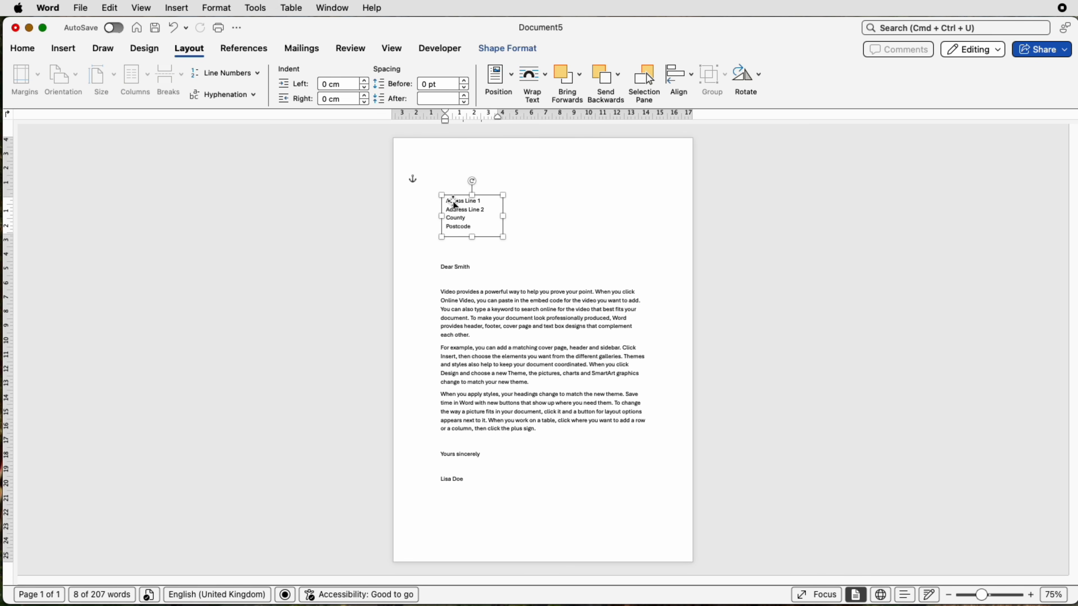
Option-drag a copy of the address box beside the original.
click(37, 54)
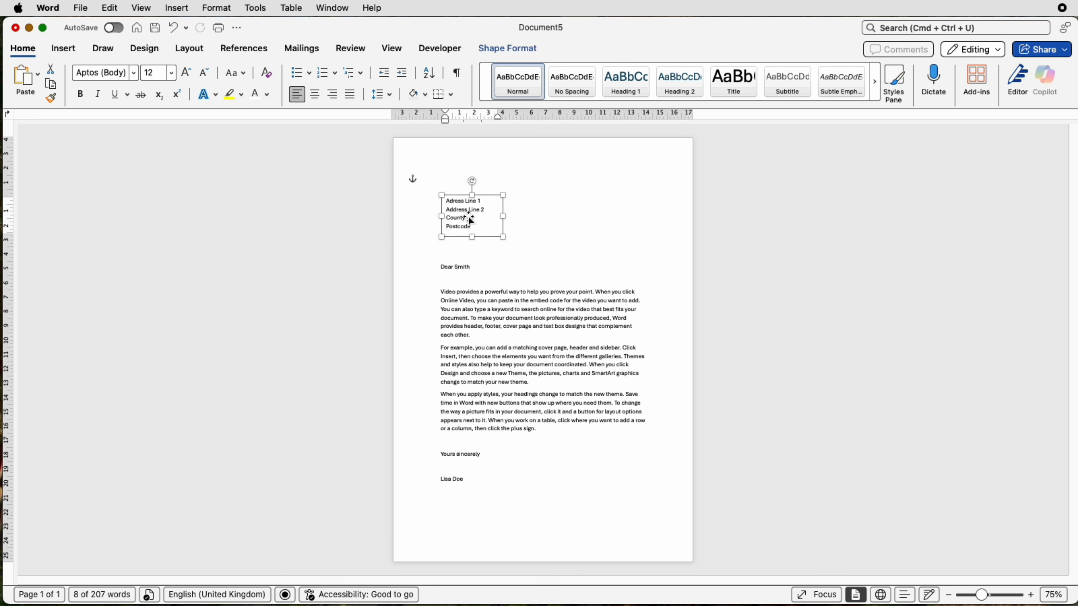
drag(471, 220, 561, 225)
click(548, 262)
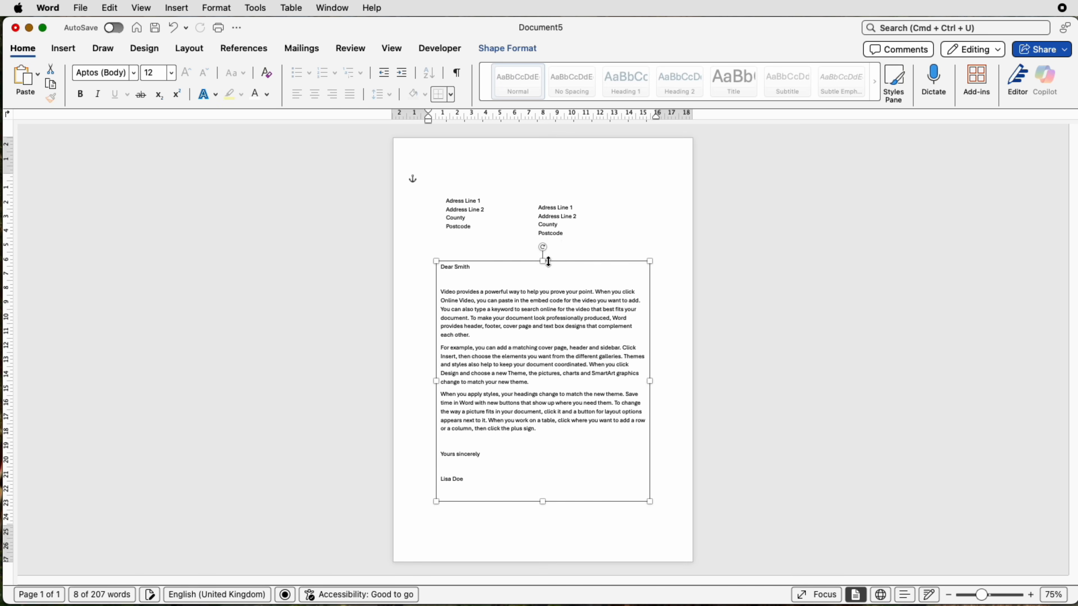
Paste a third address box at the page top and move the right-hand box to 13.69 cm left, 4.14 cm top.
click(553, 227)
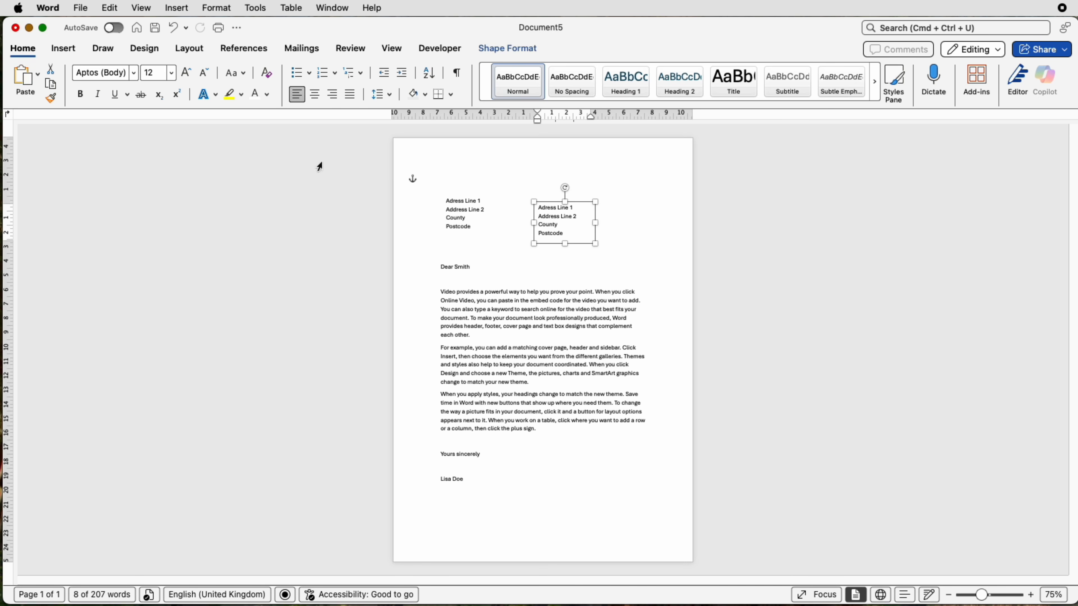
click(53, 87)
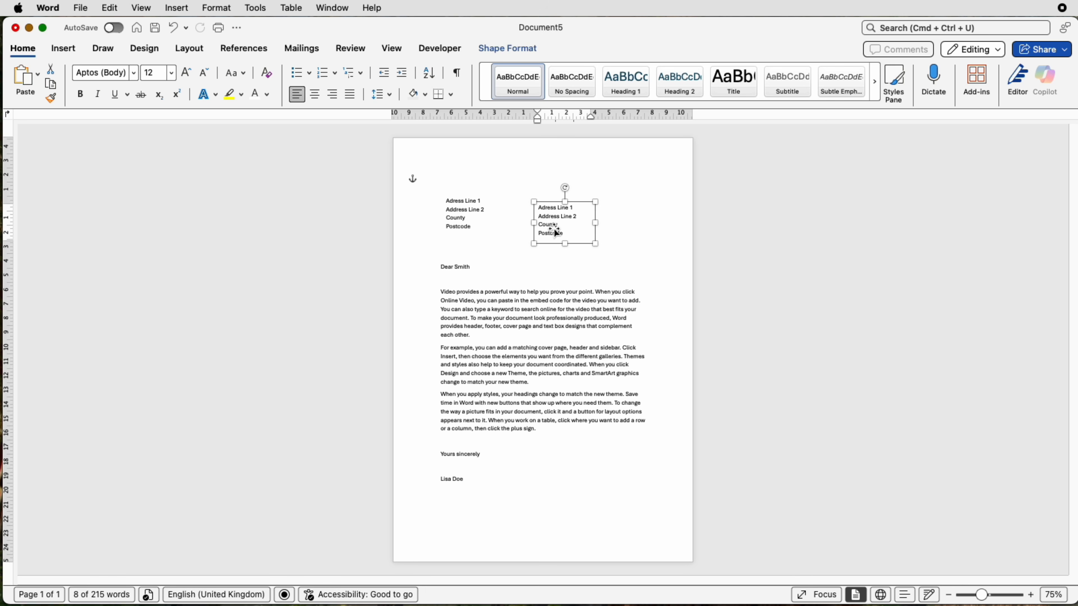
click(625, 237)
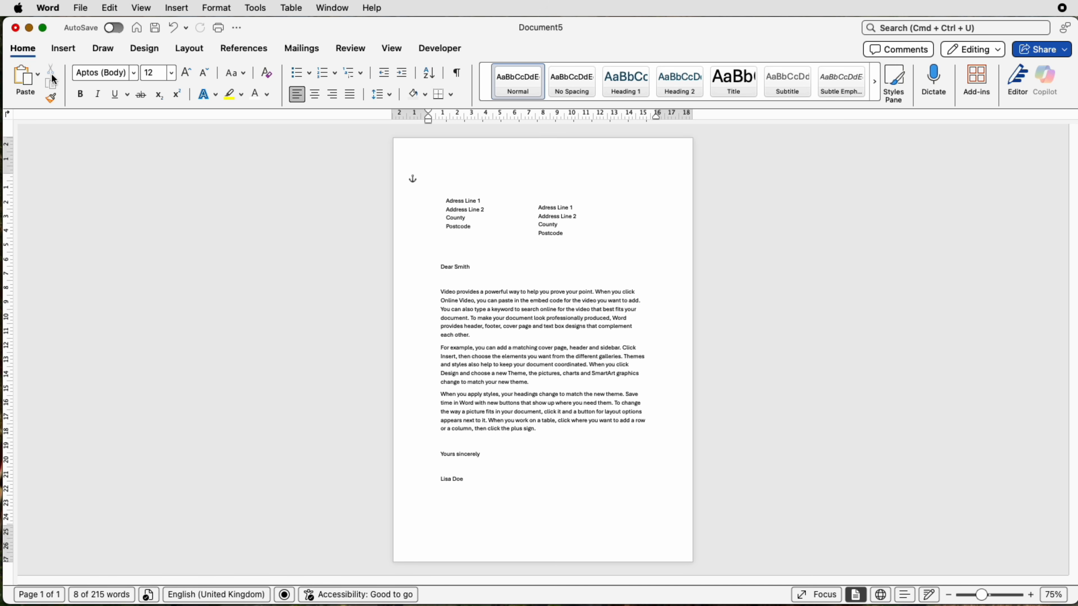
click(25, 80)
drag(452, 272, 492, 169)
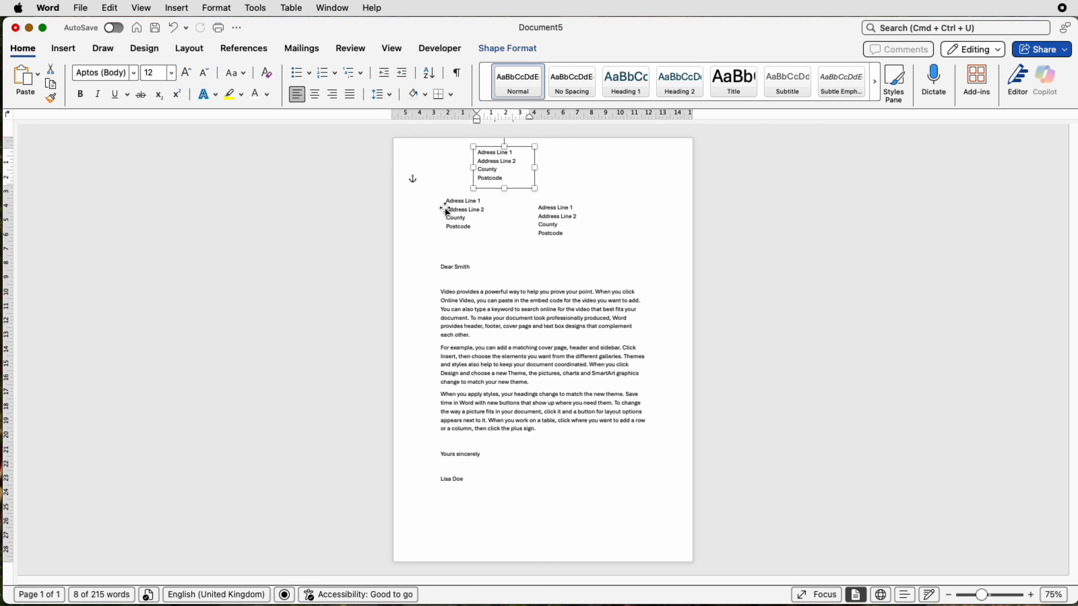
drag(458, 225, 453, 241)
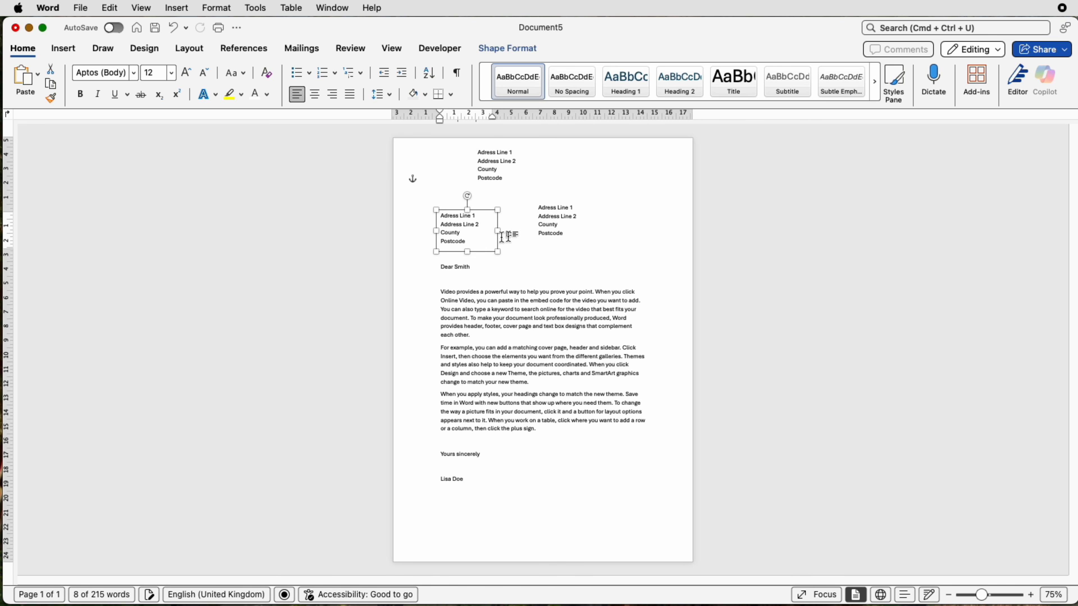
drag(546, 233, 601, 228)
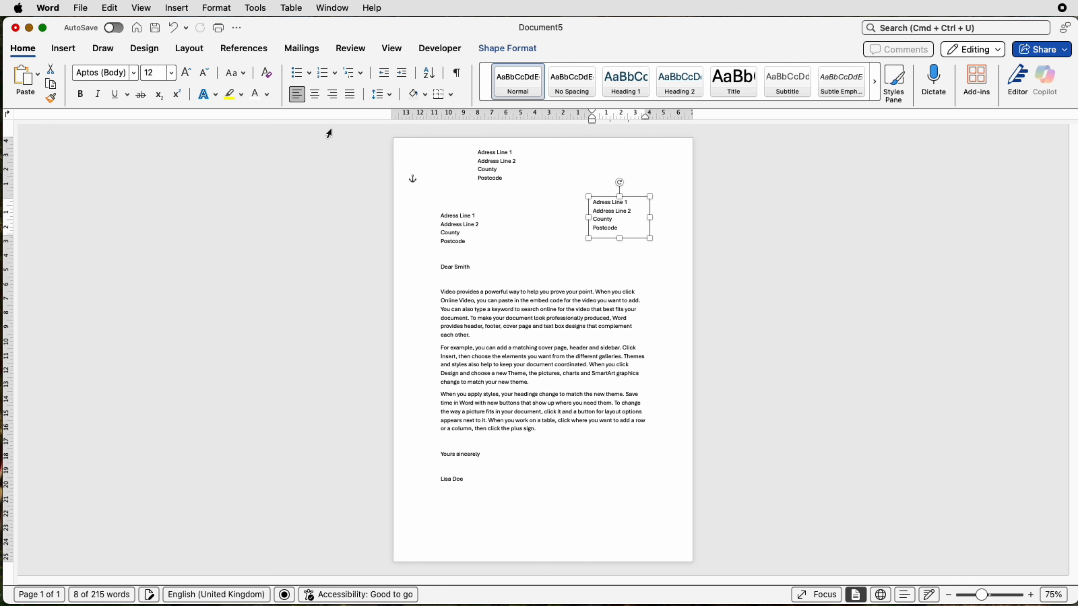
Right-align the right-hand address lines, shift that box, and select the lower-left address box with the body box.
click(333, 95)
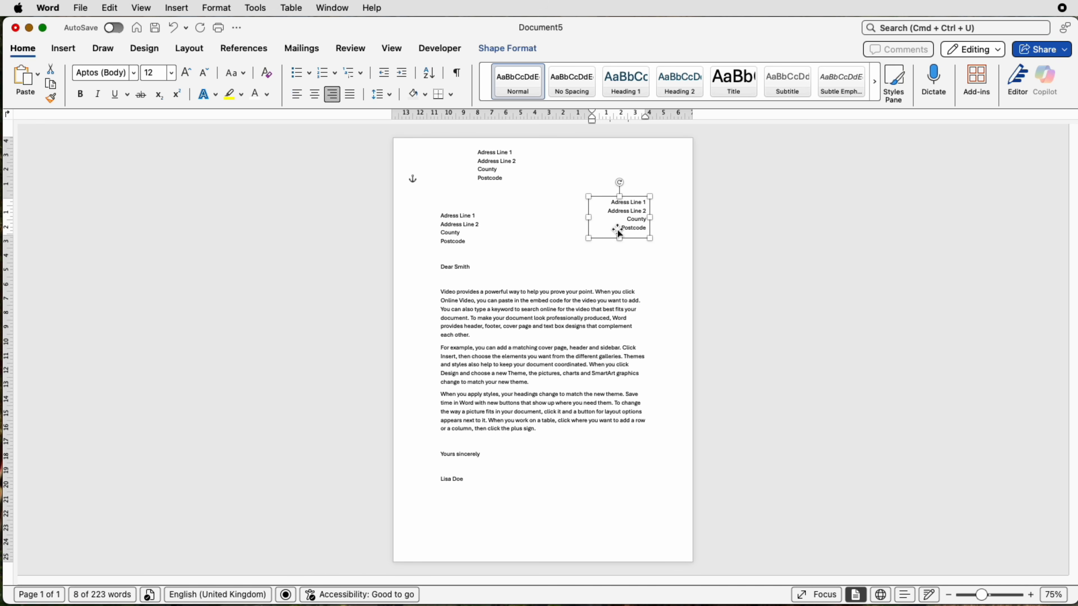
drag(618, 229, 532, 176)
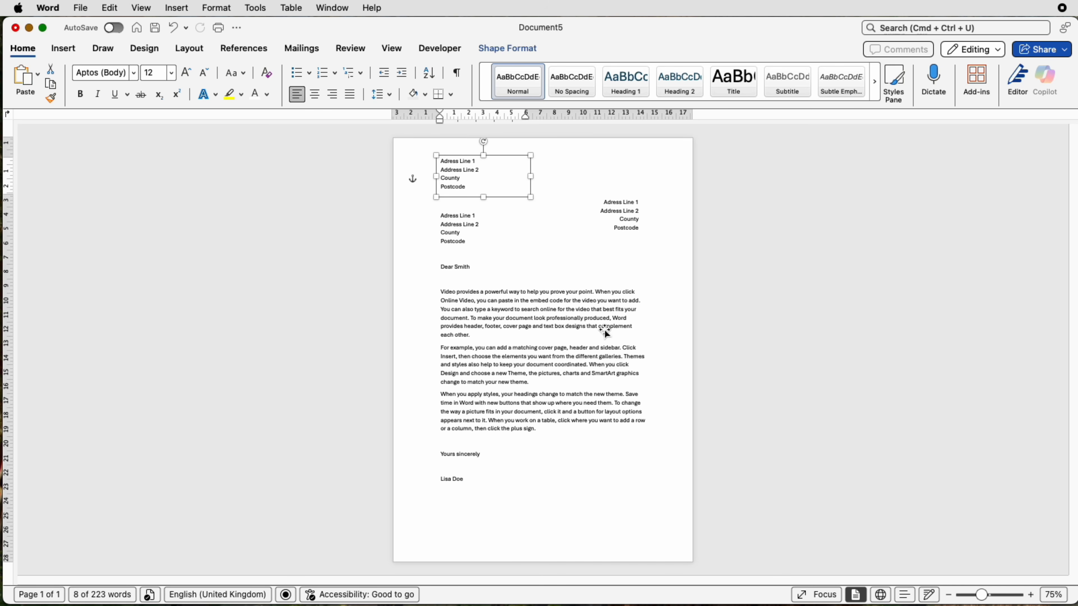
click(458, 242)
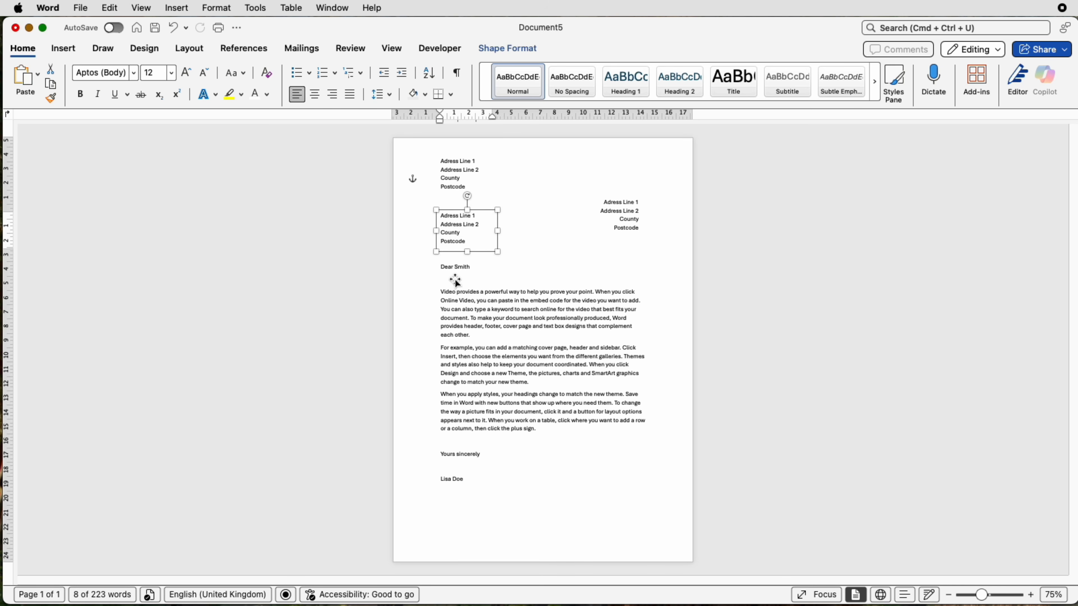
shift+click(465, 340)
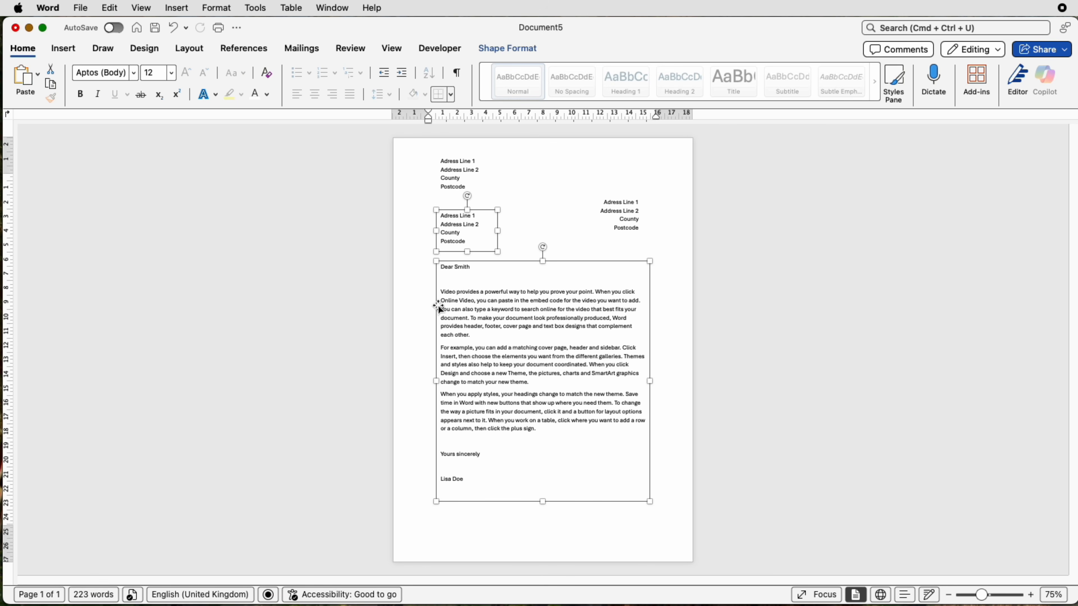
Align the lower-left address box's left edge with the body text box.
click(526, 49)
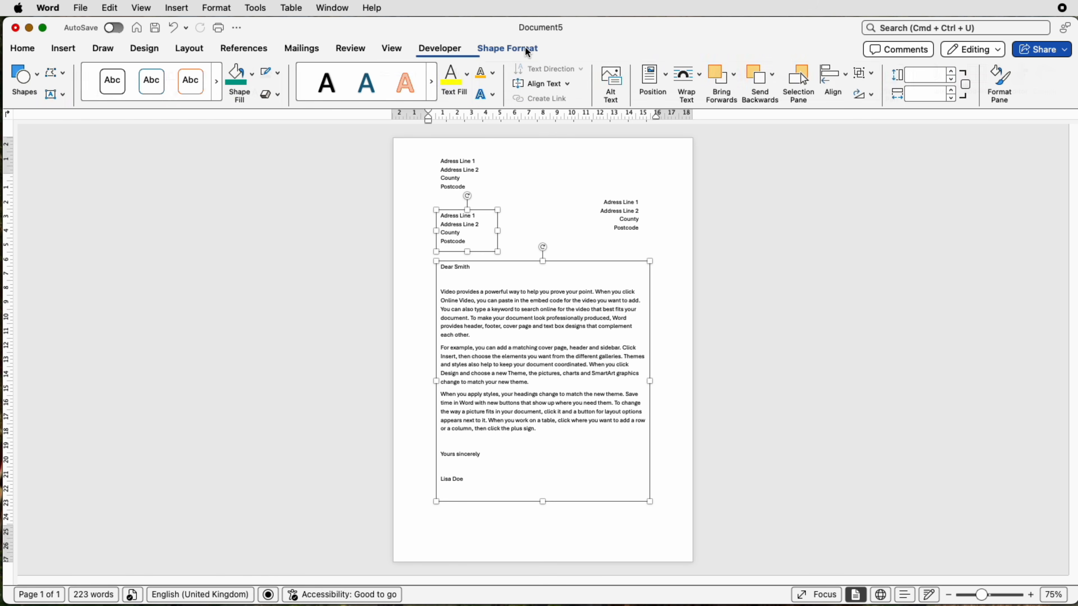
click(846, 86)
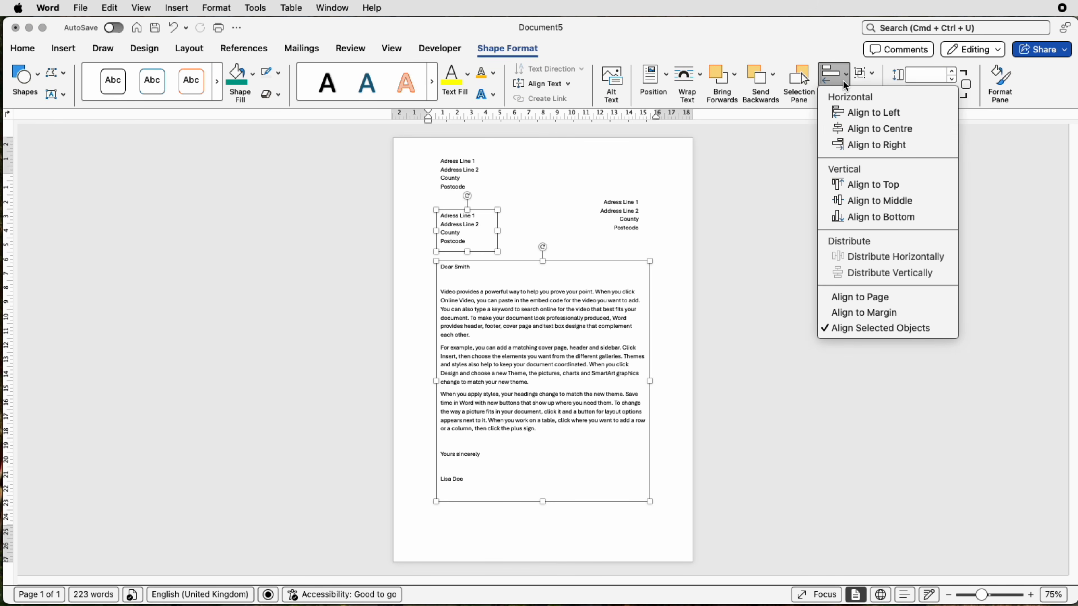
click(839, 114)
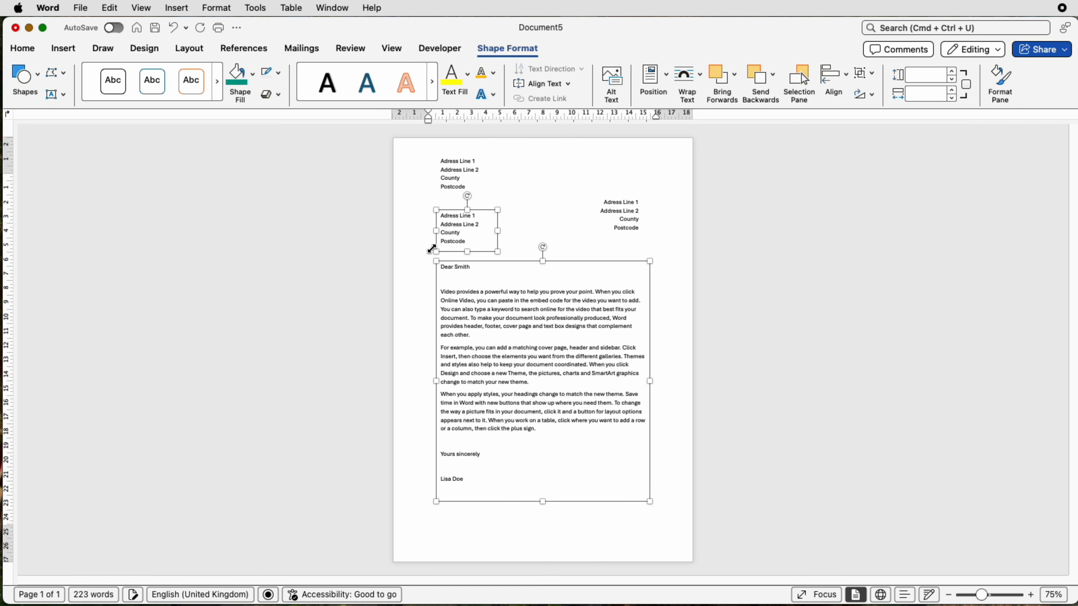
Align the right-hand address box flush with the body text box's right edge.
click(627, 228)
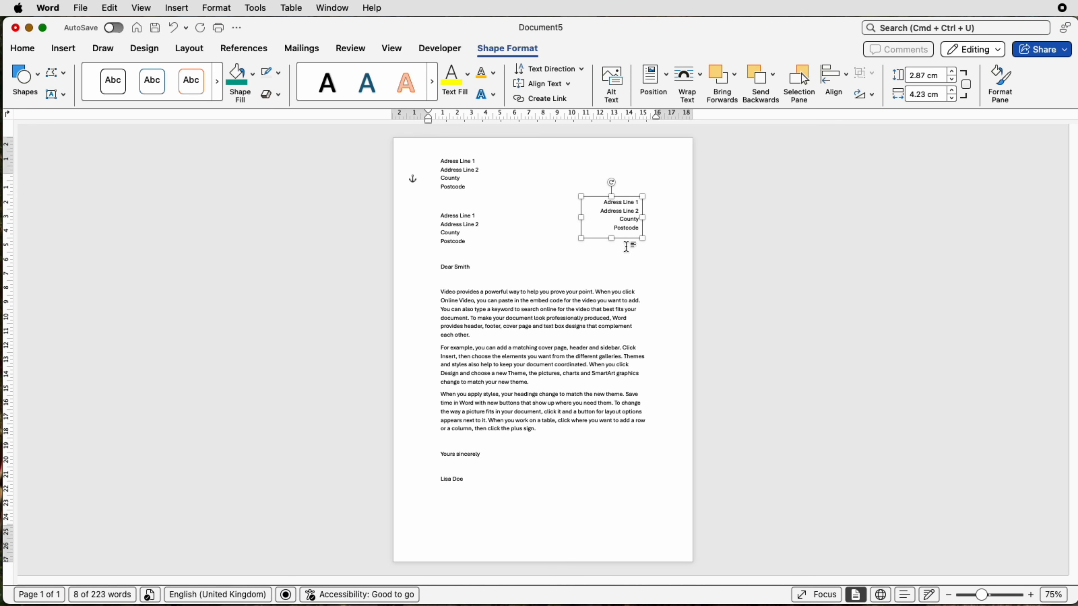
shift+click(628, 310)
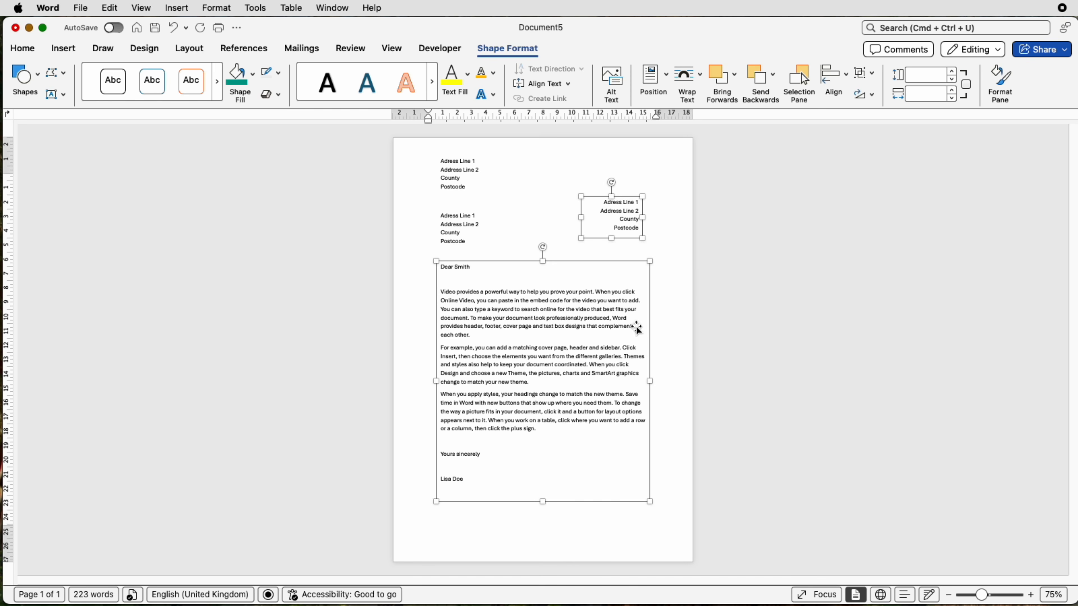
click(842, 80)
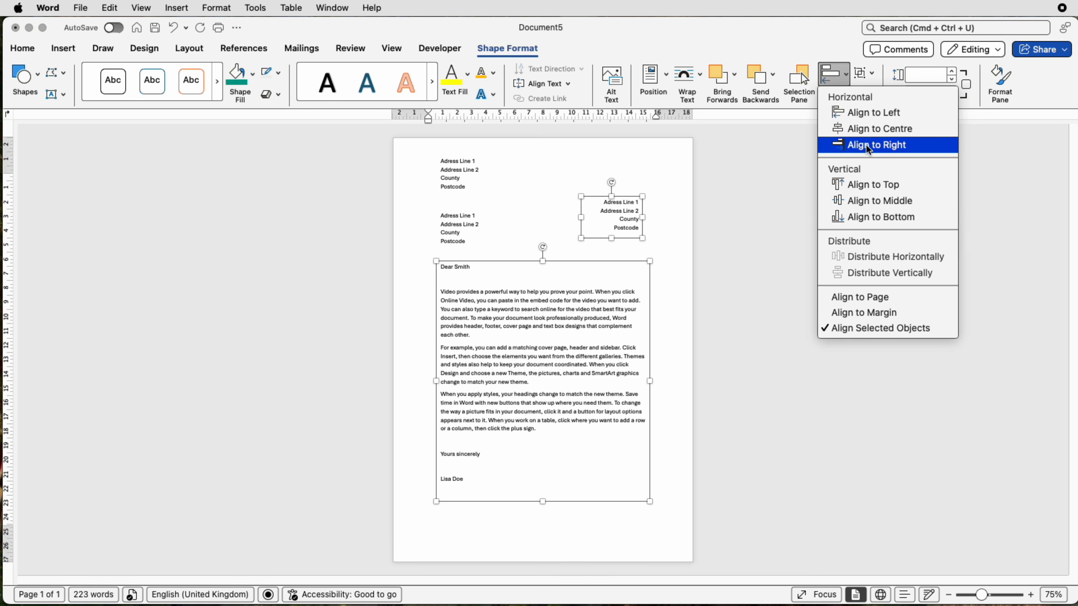
click(852, 147)
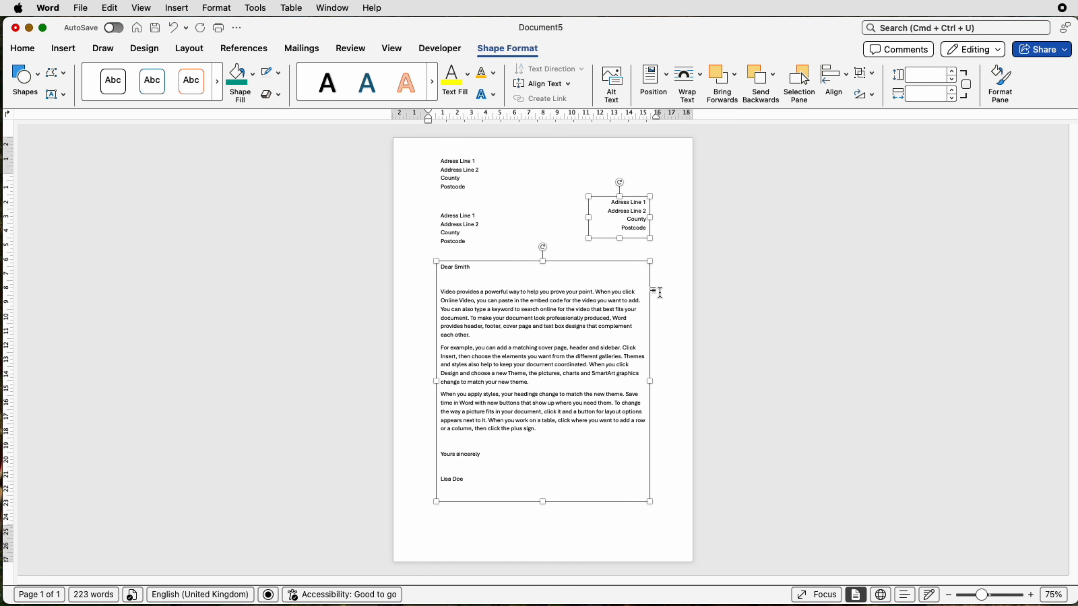
click(560, 180)
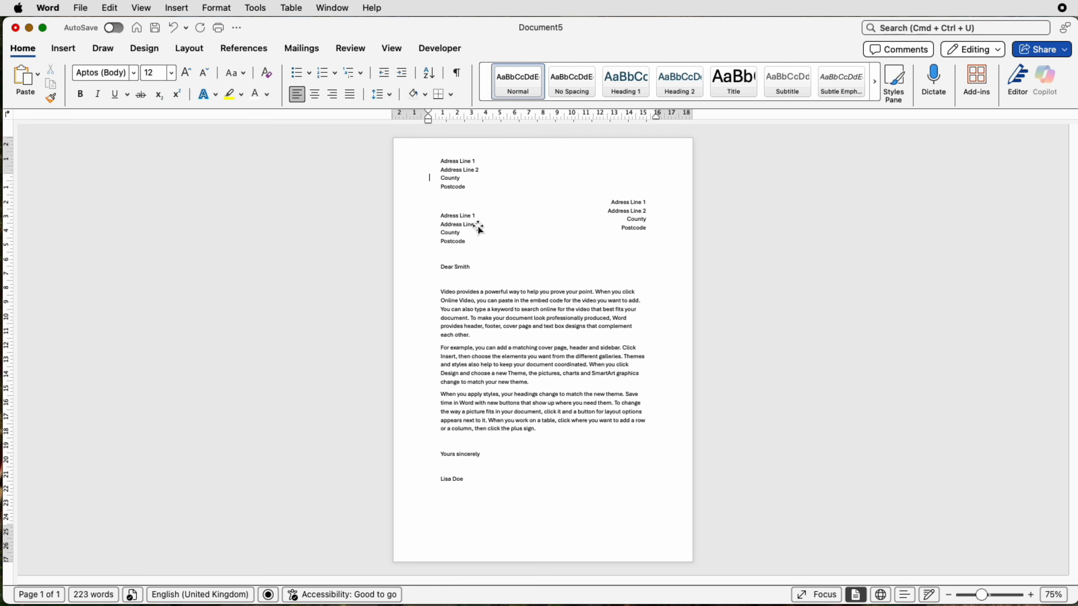
Nudge the right-hand address box slightly higher on the page.
click(632, 225)
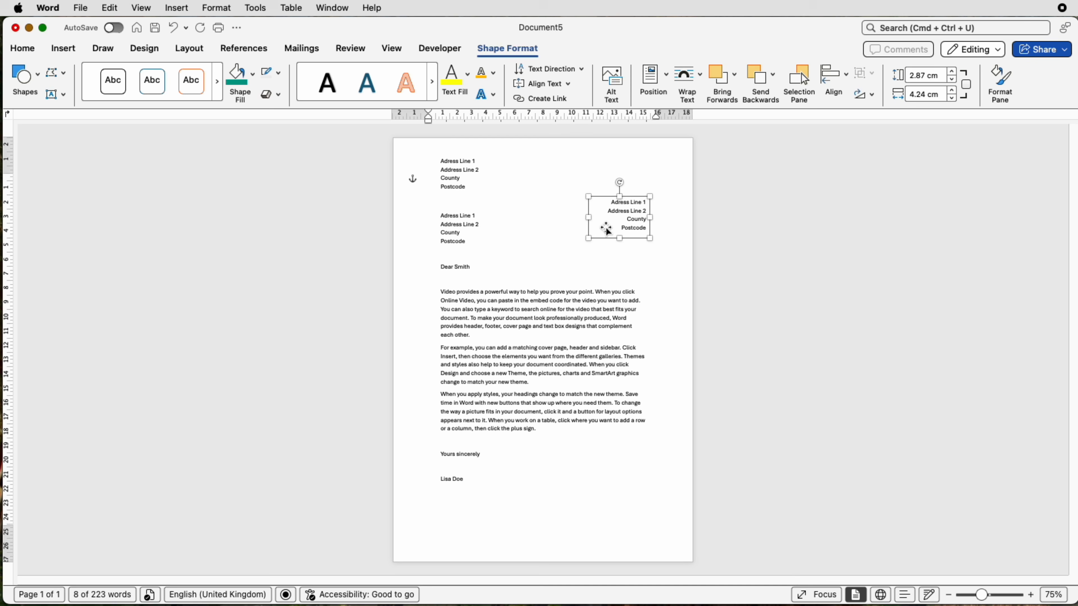
key(Up)
key(Up)
key(Up)
key(Up)
key(Up)
key(Up)
key(Up)
key(Up)
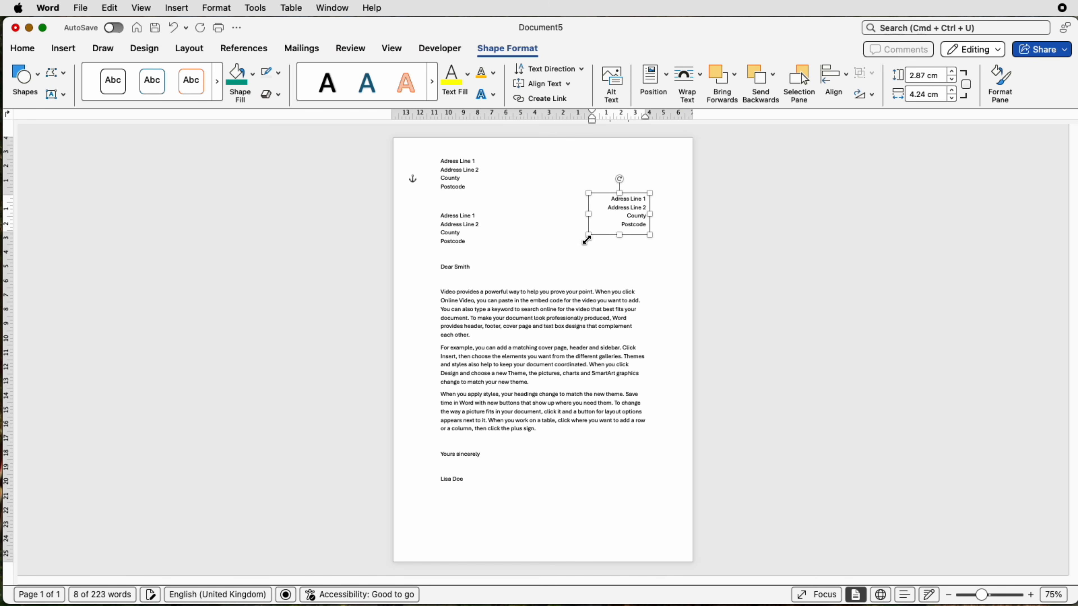
key(Up)
key(Up)
key(Up)
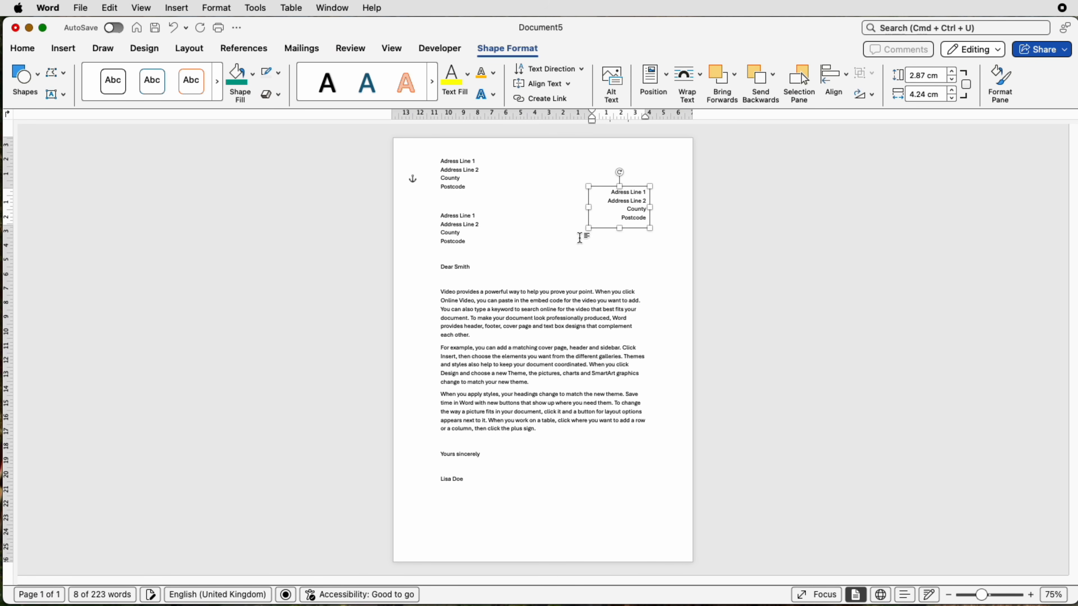
key(Up)
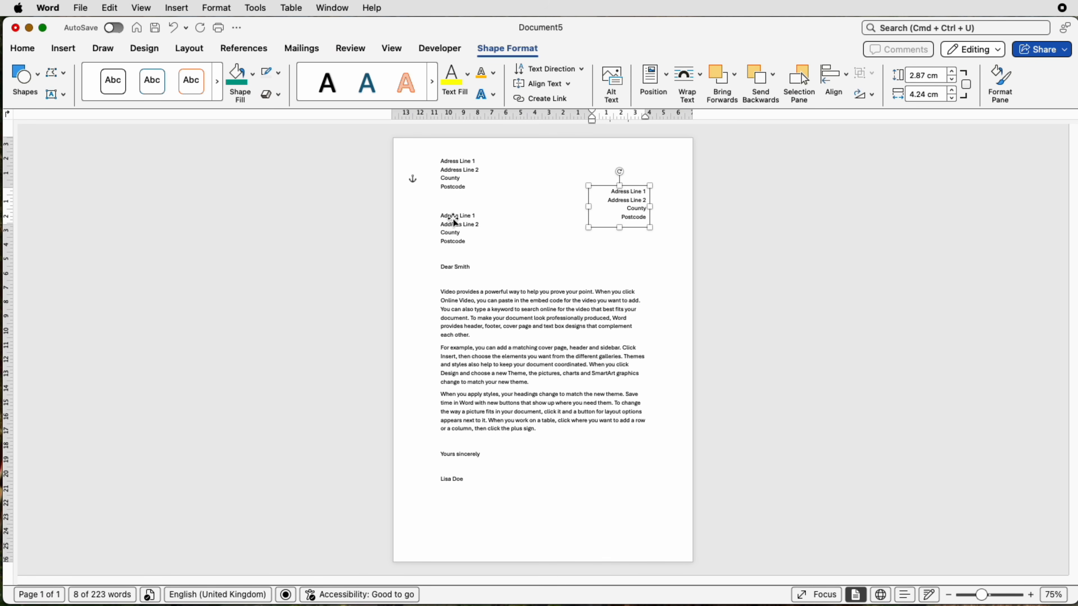
Widen the top-left address box to 10.63 cm and select its four lines.
click(454, 185)
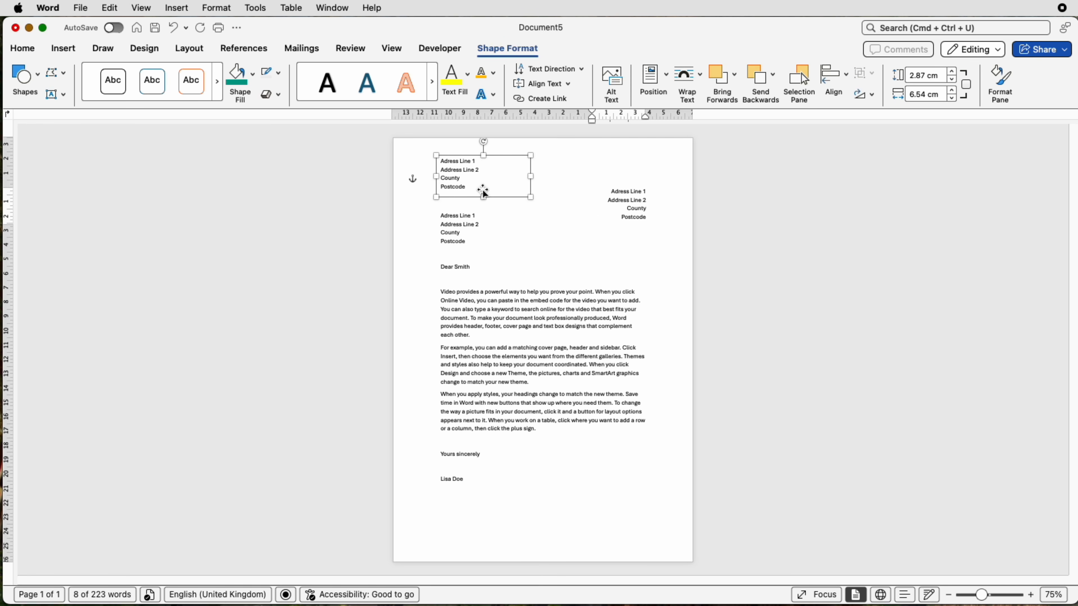
drag(531, 176, 589, 176)
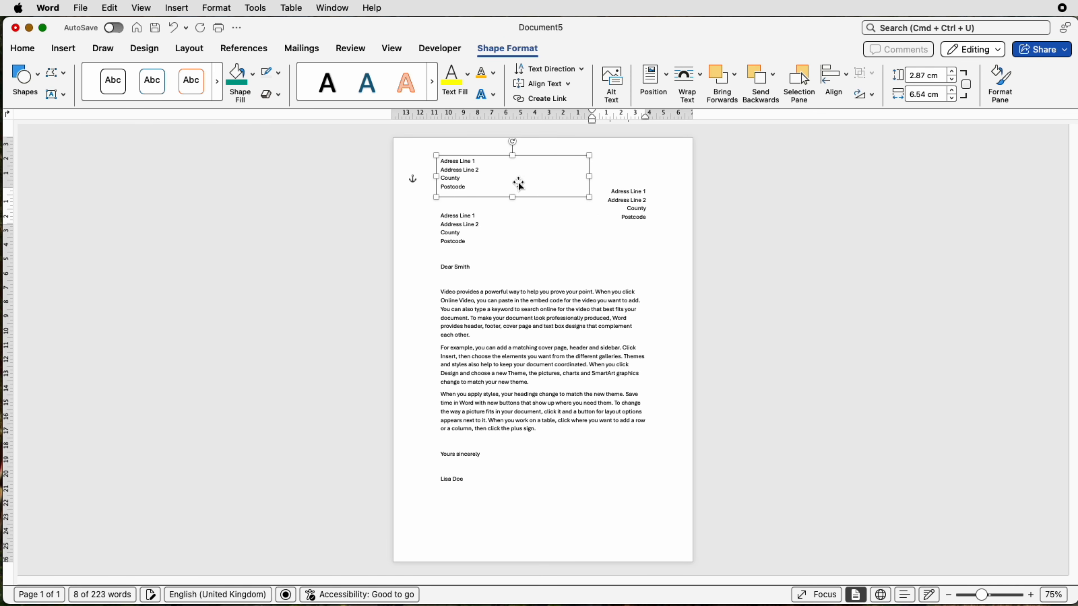
drag(475, 186, 444, 163)
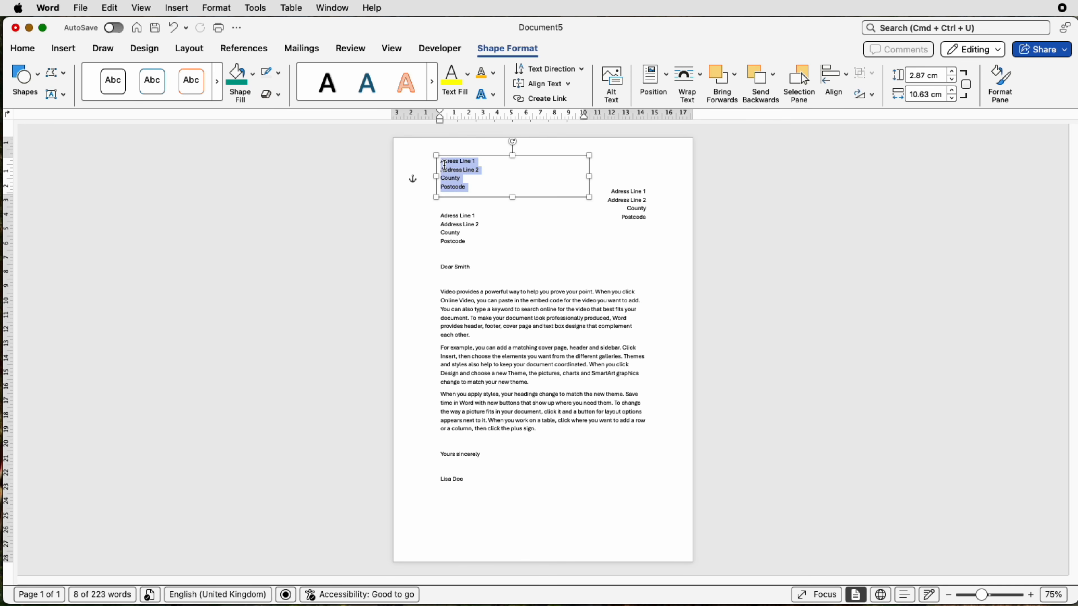
Replace the address lines with the couple's names, a phone number and an e-mail address.
key(BackSpace)
text(Mr)
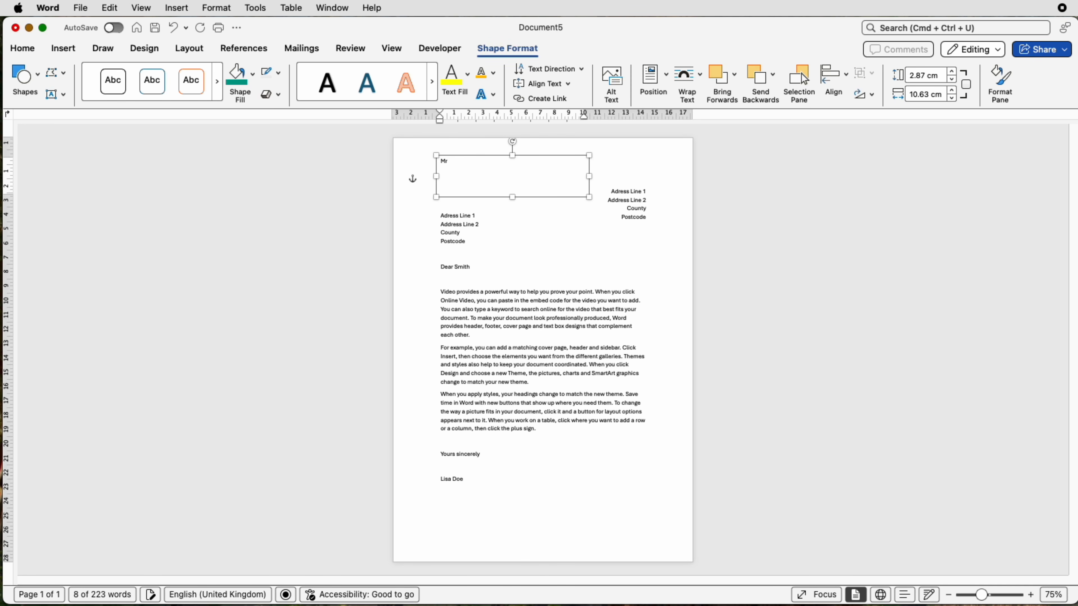
text( & Mrs Hampton)
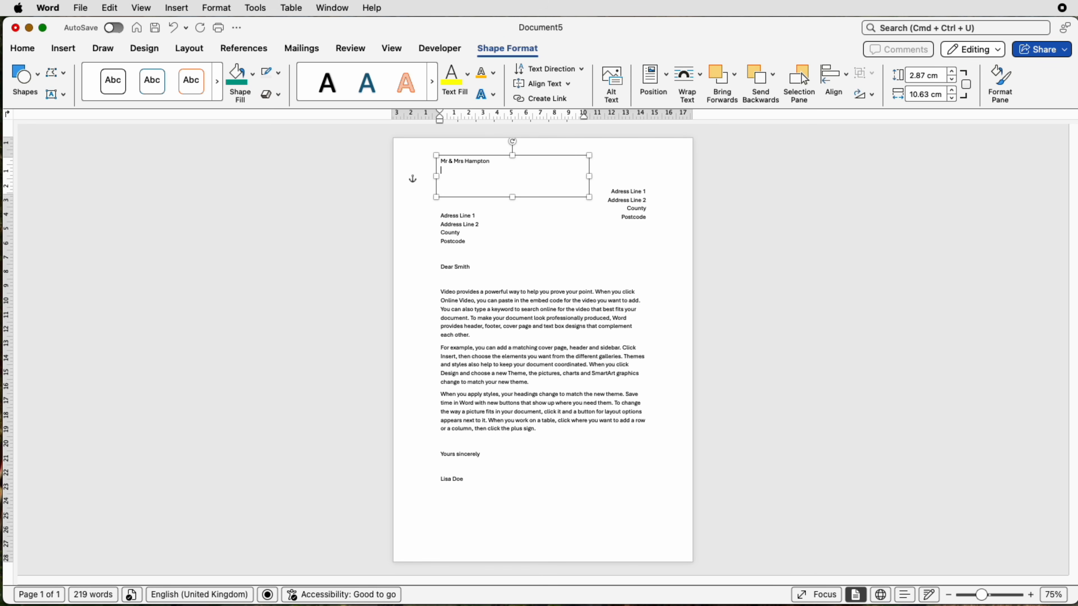
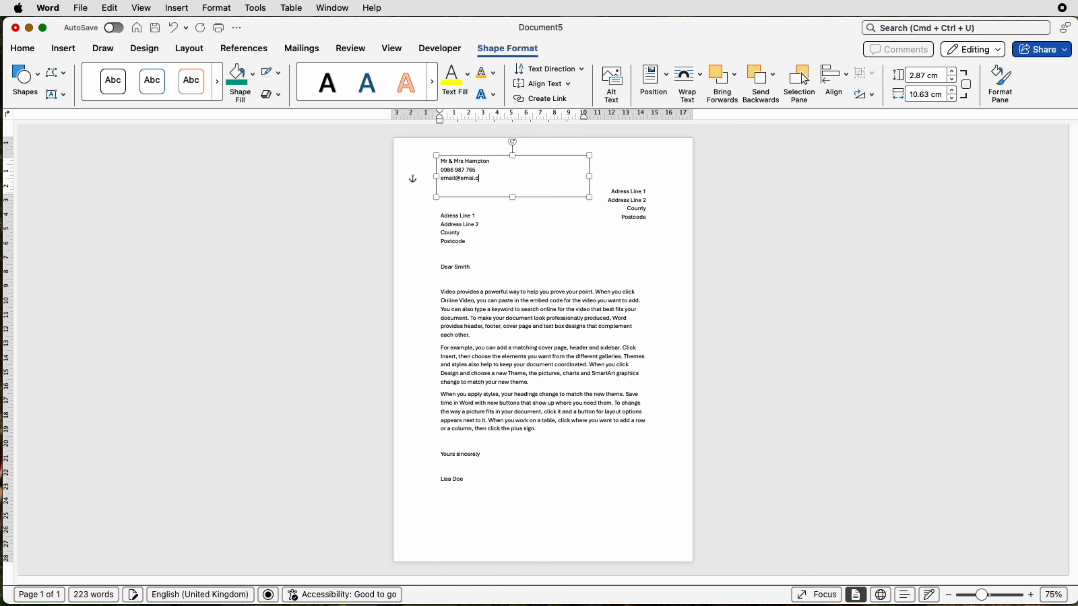
Enlarge the names line to 14 pt with Increase Font Size.
drag(495, 162, 444, 161)
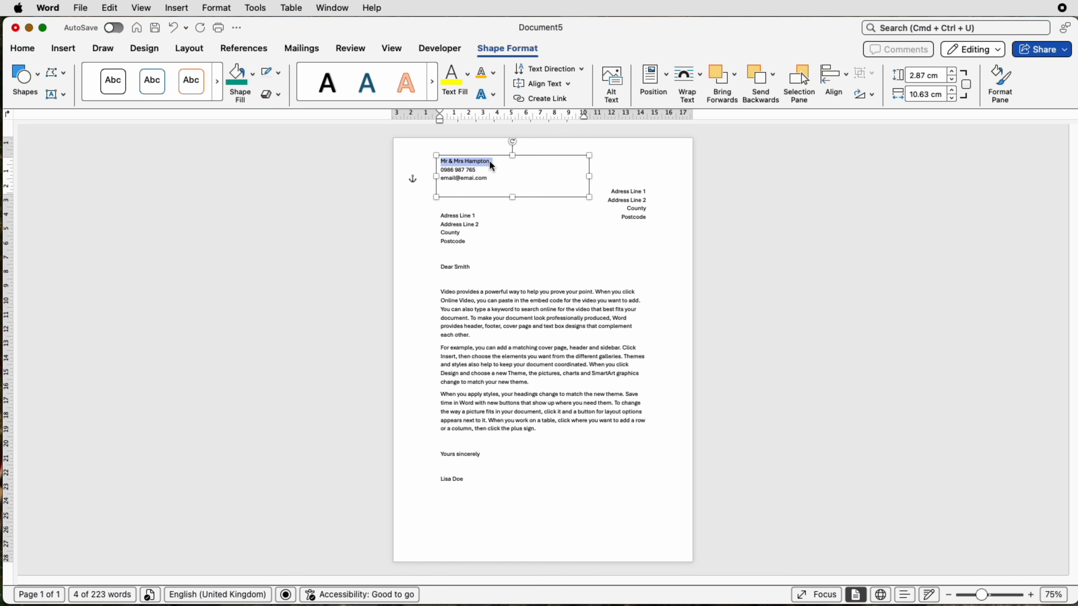
click(34, 50)
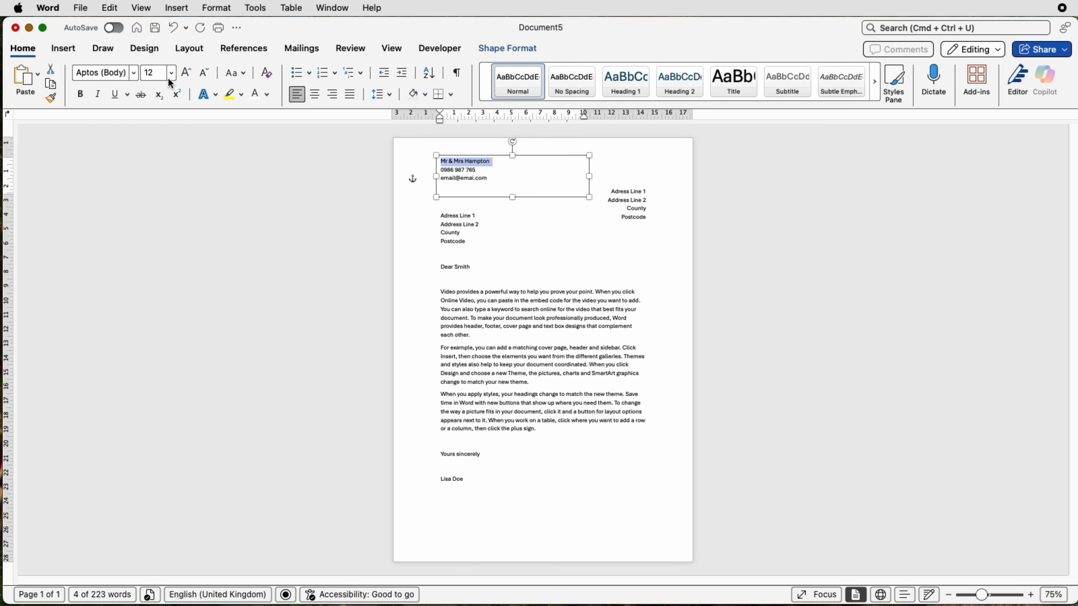
click(188, 76)
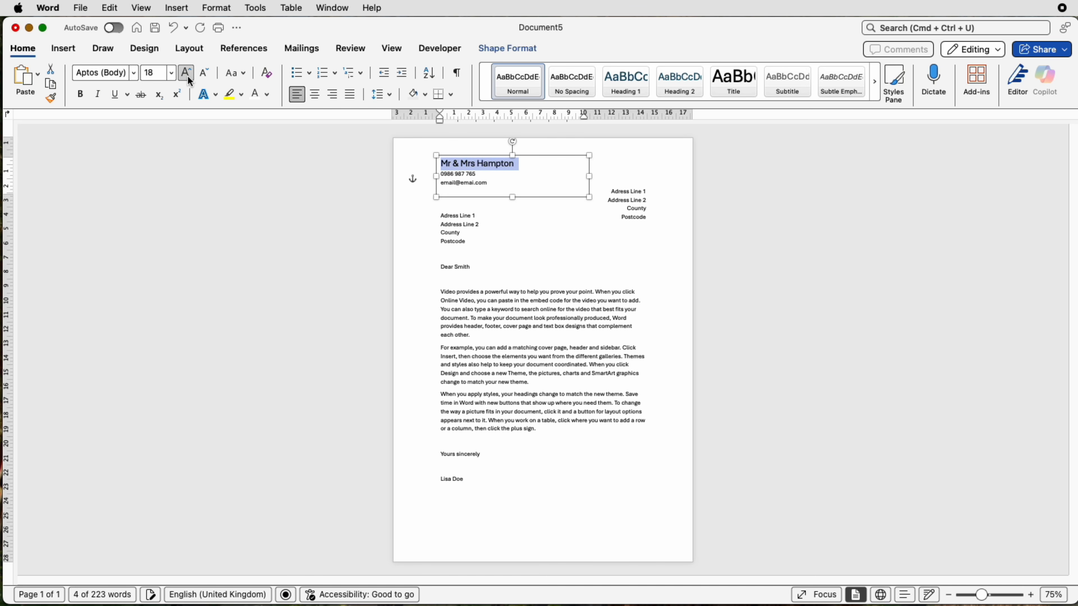
Format the names line as bold, underlined Bodoni 72 at 22 pt, and adjust the box height.
click(188, 76)
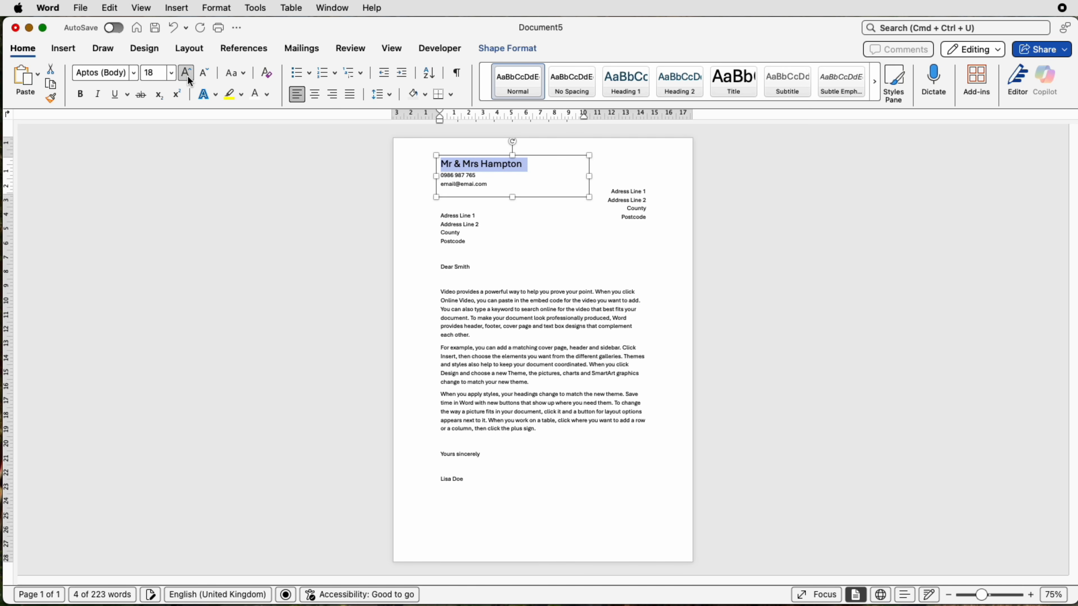
click(134, 76)
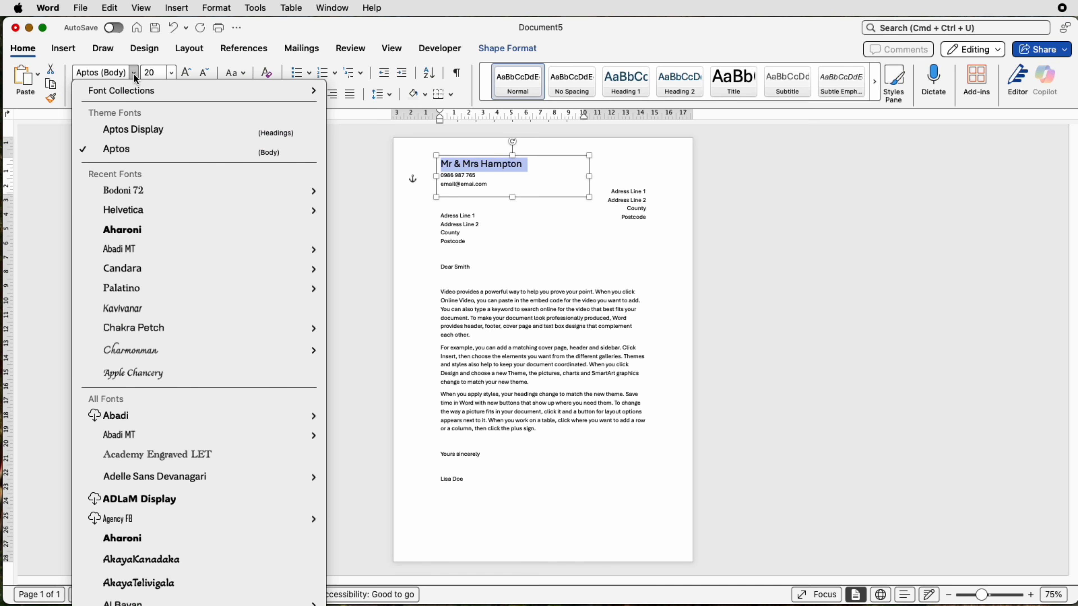
click(122, 192)
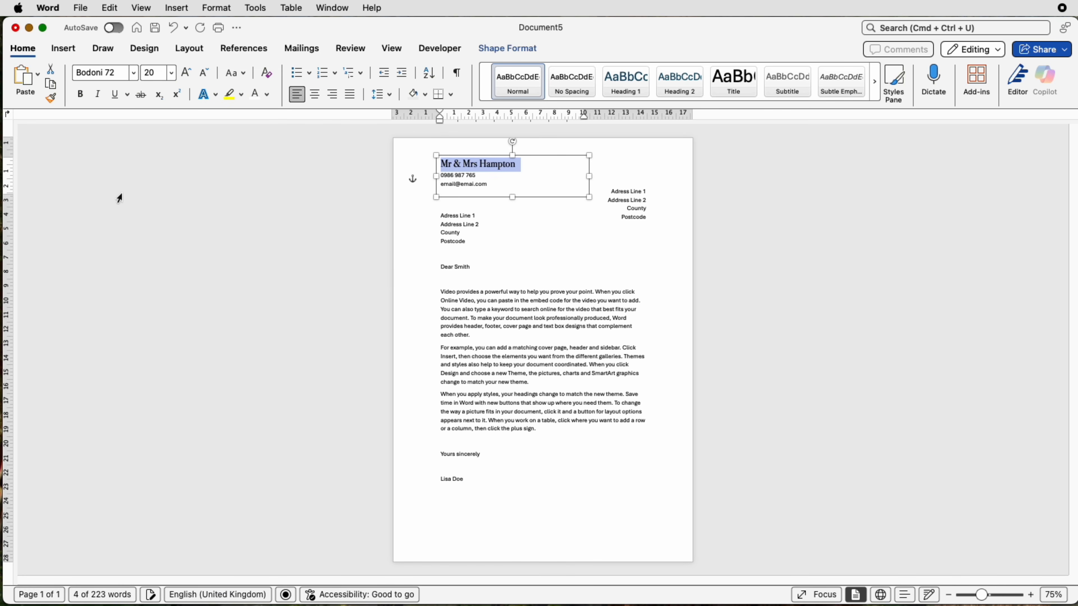
click(85, 97)
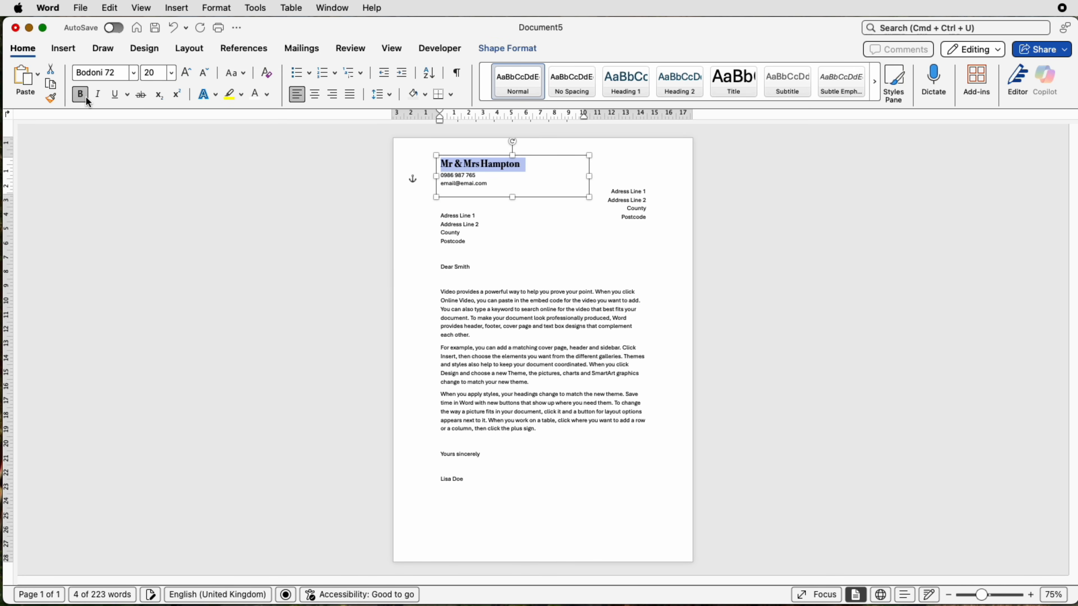
click(117, 97)
click(186, 73)
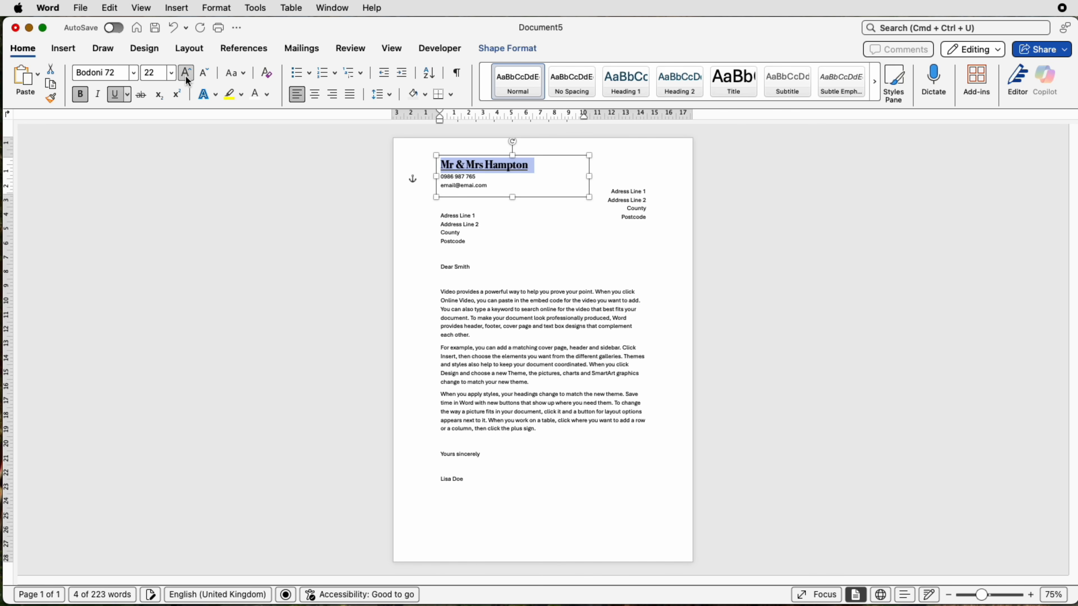
drag(513, 197, 498, 182)
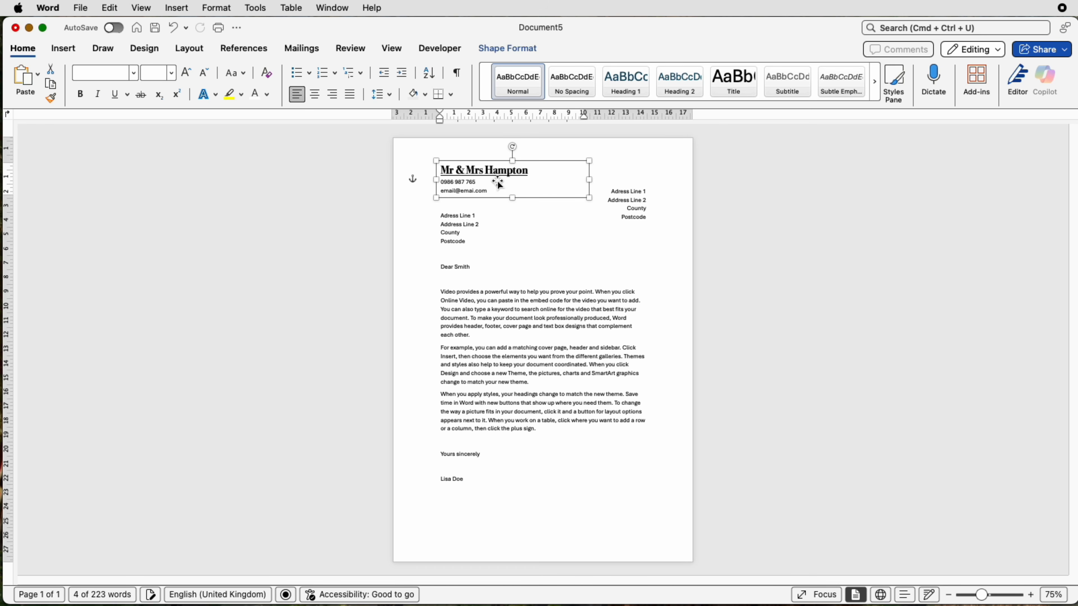
Align the name, address and letter body text boxes to the left.
shift+click(457, 228)
shift+click(437, 384)
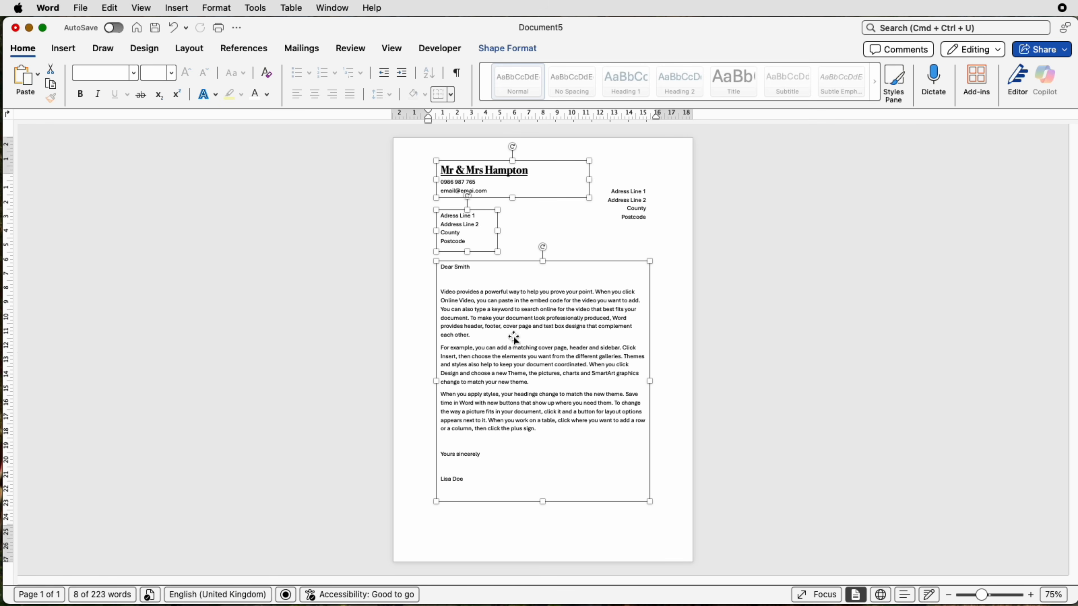
click(518, 49)
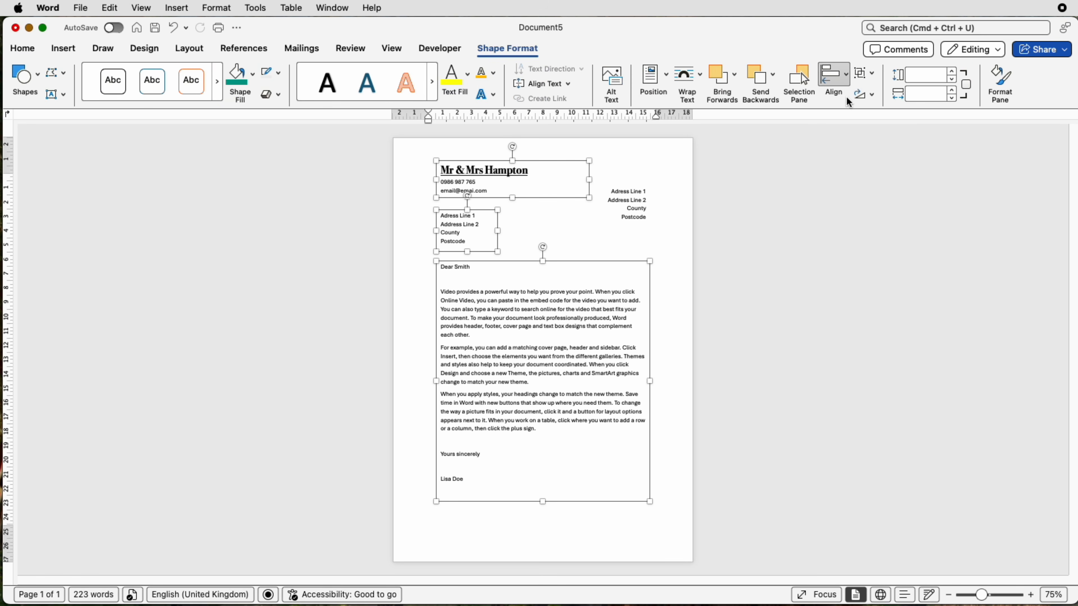
click(845, 82)
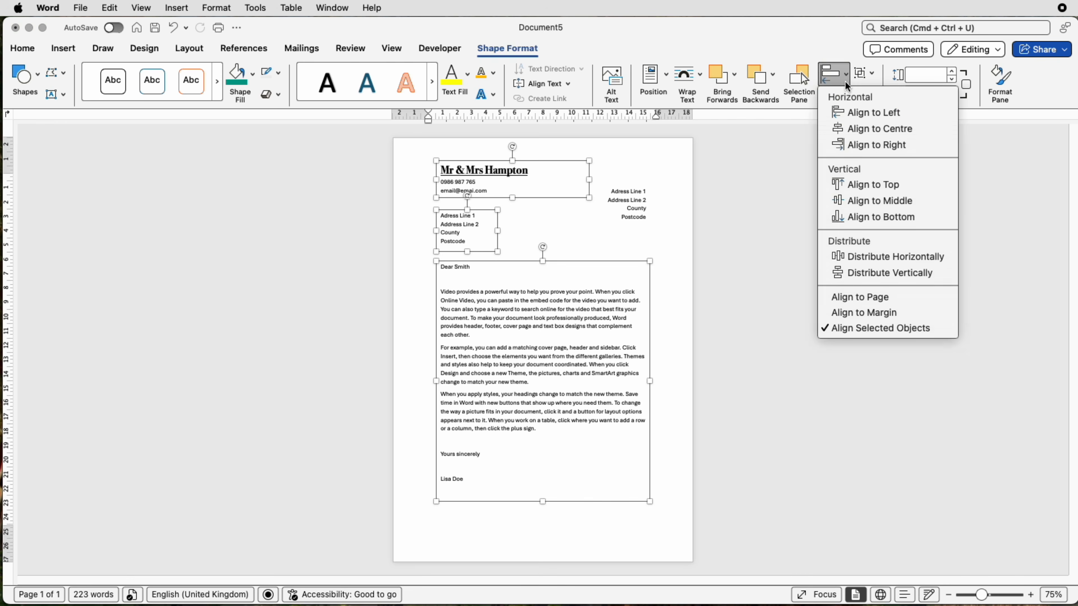
click(844, 107)
click(652, 243)
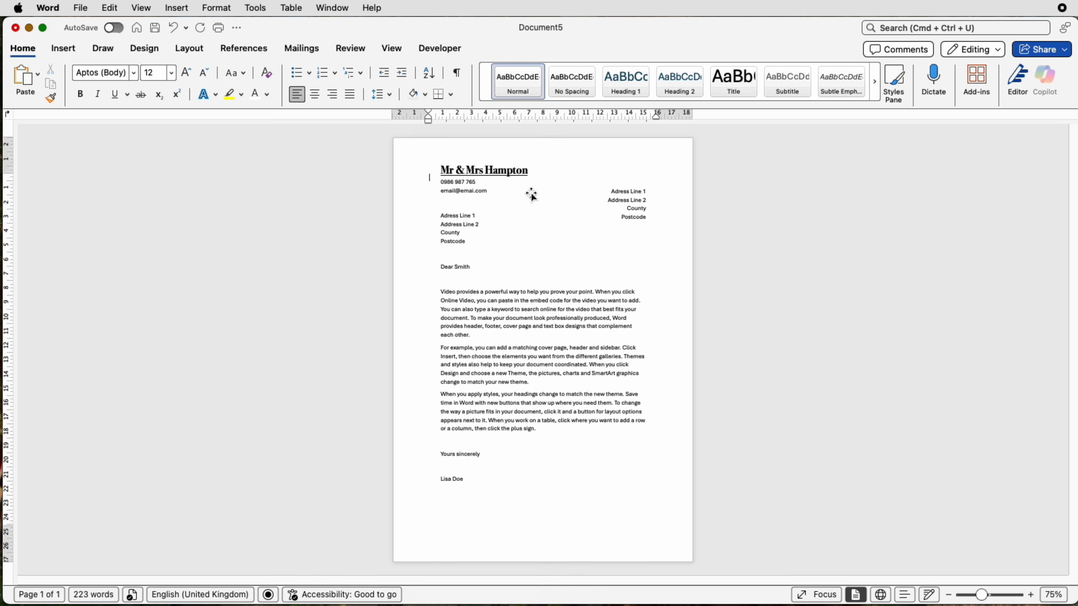
Nudge the name box slightly up, then select all four text boxes together.
click(478, 189)
drag(478, 191, 478, 189)
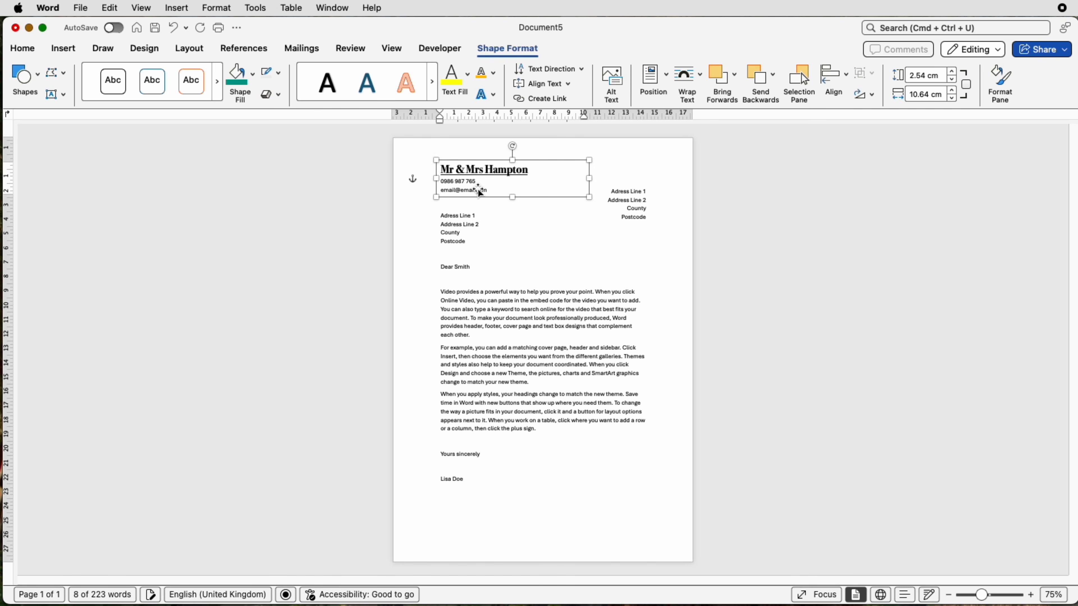
shift+click(625, 214)
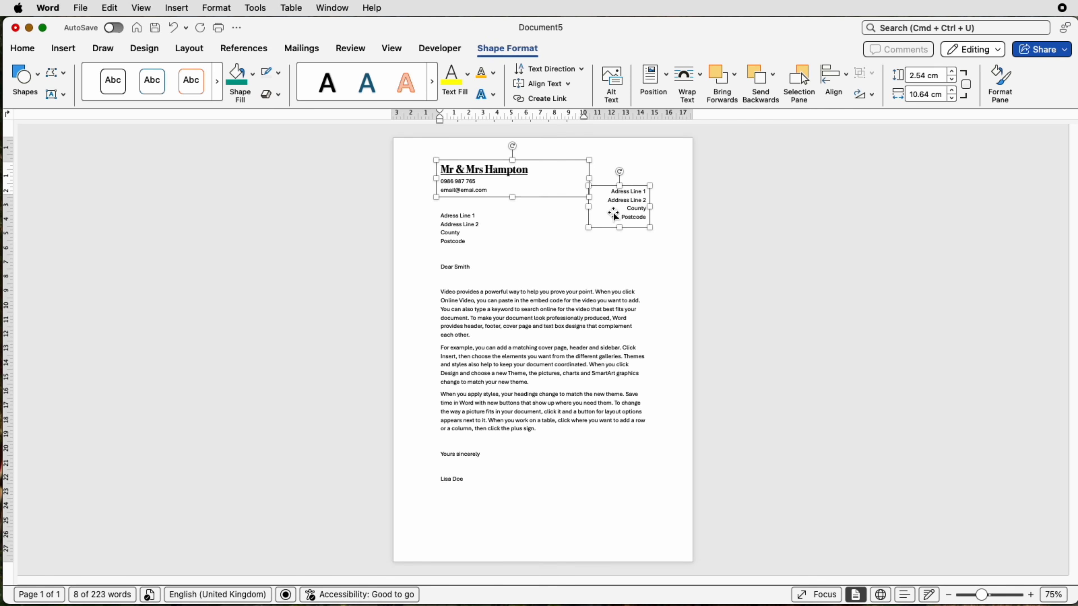
shift+click(464, 228)
shift+click(490, 304)
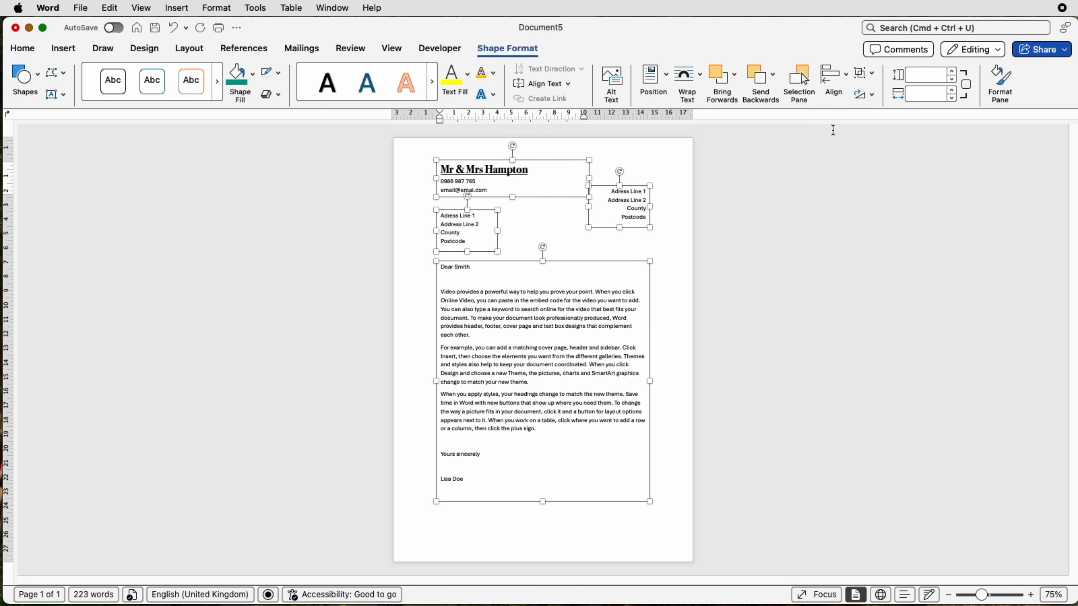
Group the four text boxes and centre the group horizontally on the page.
click(869, 77)
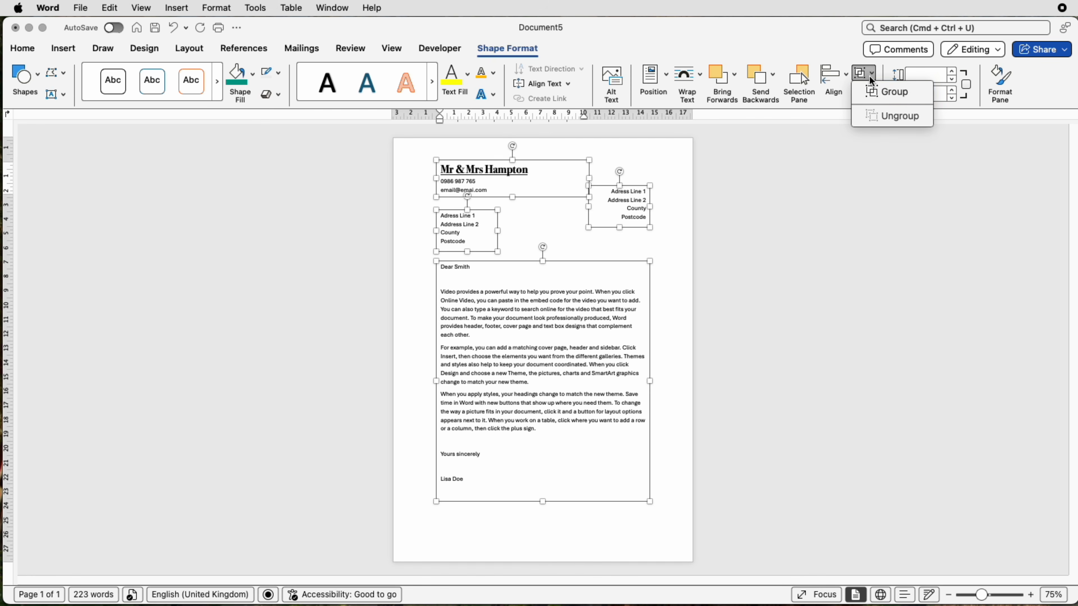
click(868, 92)
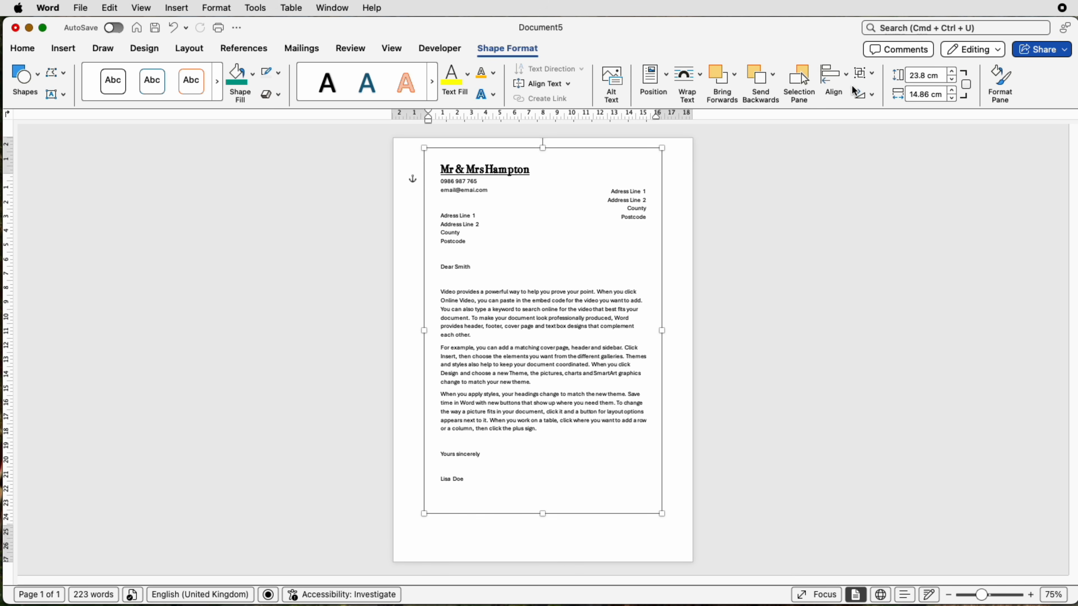
click(845, 81)
click(841, 128)
Move the grouped letter down four arrow-key nudges in net, then deselect it.
key(Down)
key(Down)
key(Down)
key(Down)
key(Down)
key(Down)
key(Down)
key(Down)
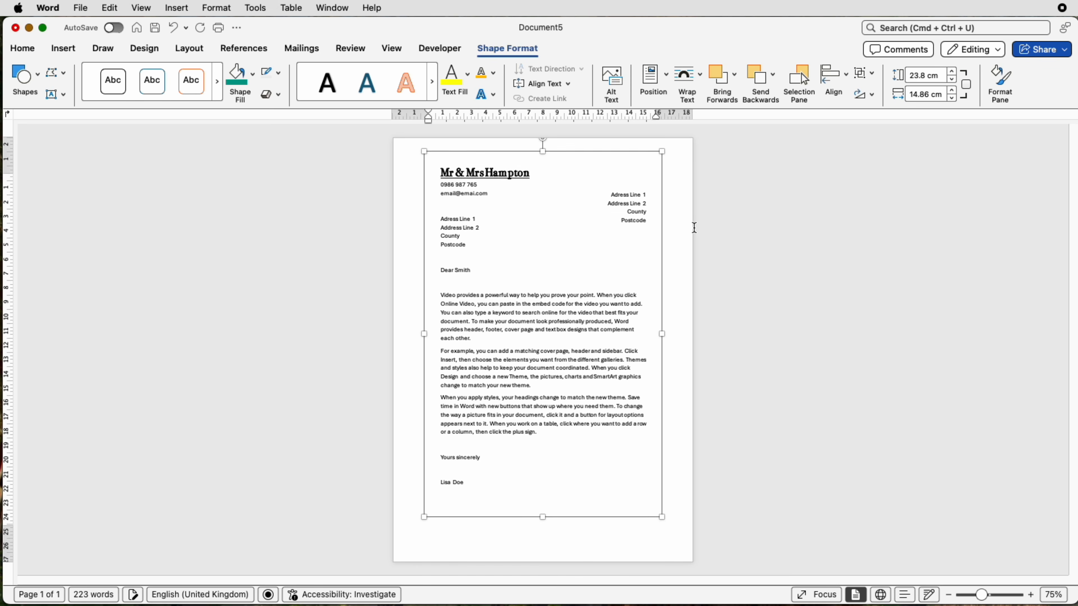
key(Down)
key(Down)
key(Down)
key(Down)
key(Down)
key(Down)
key(Down)
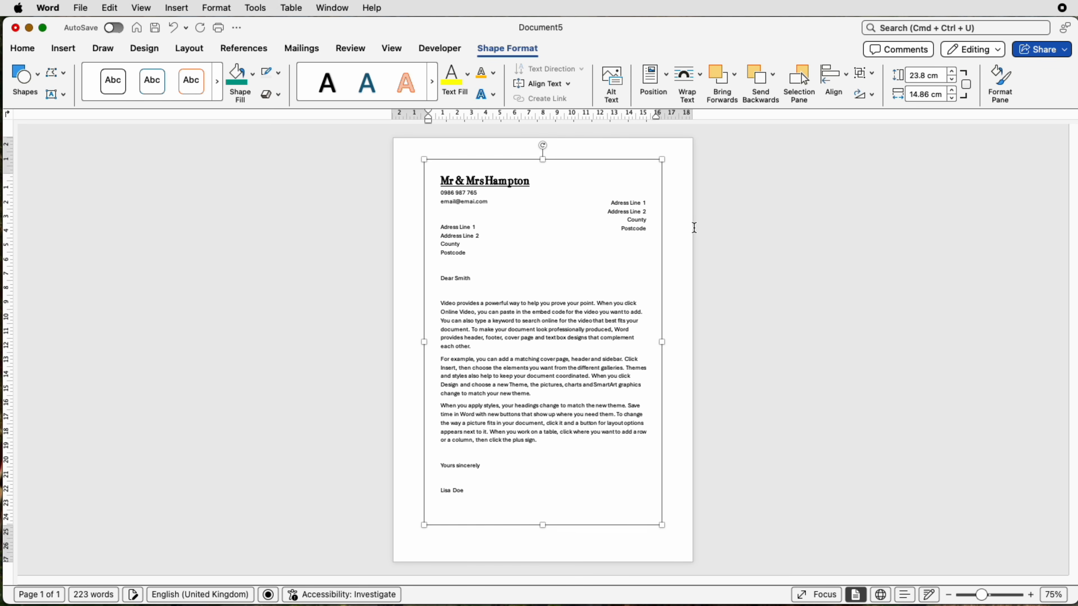
key(Down)
key(Down)
key(Down)
key(Down)
key(Down)
key(Down)
key(Down)
key(Down)
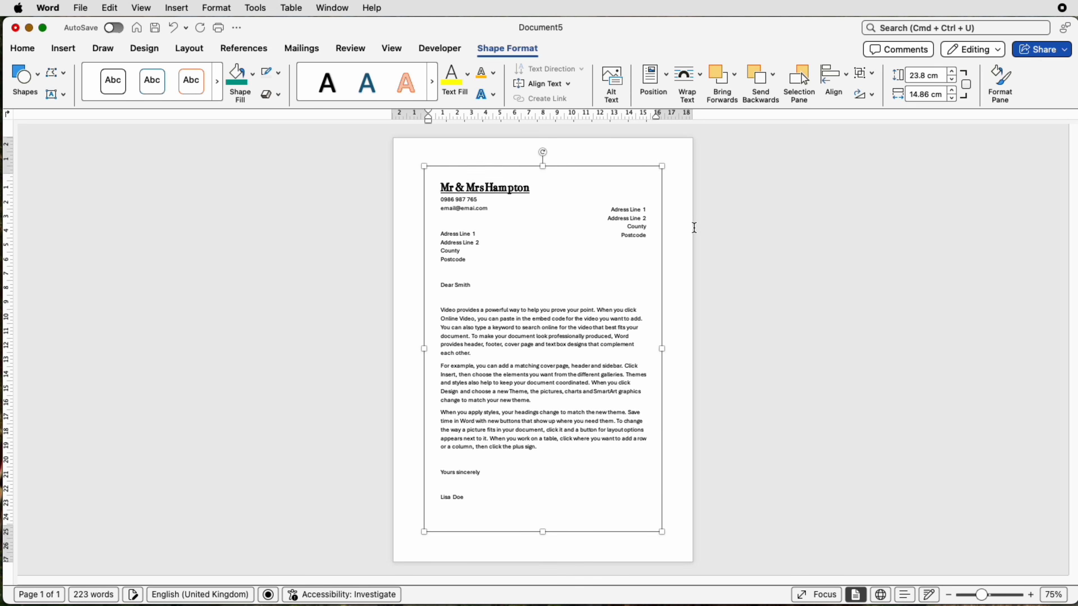
key(Down)
key(Down)
key(Down)
key(Down)
key(Down)
key(Down)
key(Down)
key(Down)
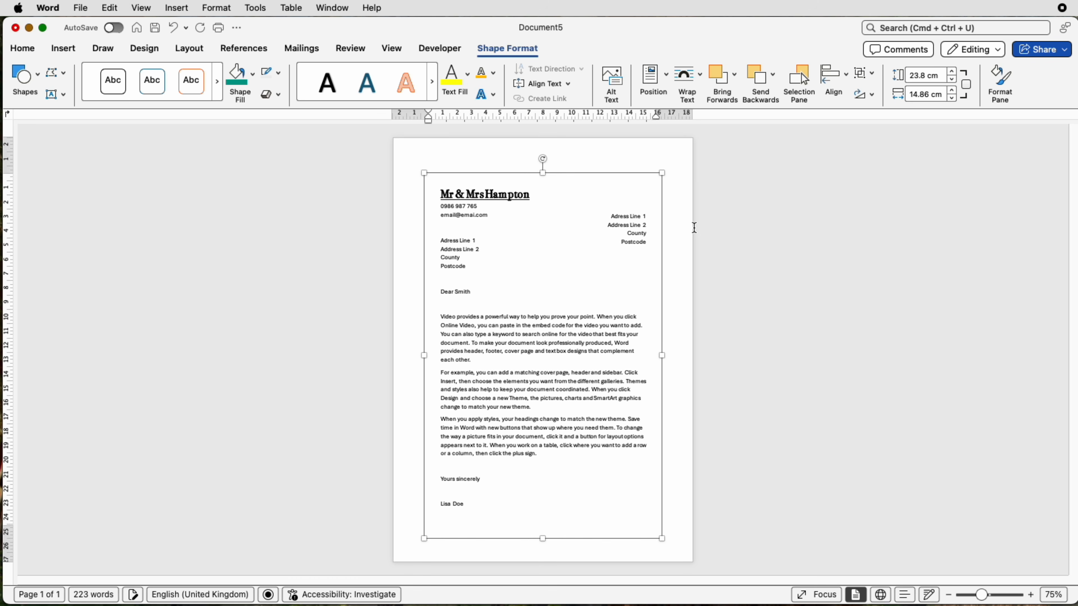
key(Down)
key(Down)
key(Down)
key(Down)
key(Down)
key(Down)
key(Down)
key(Down)
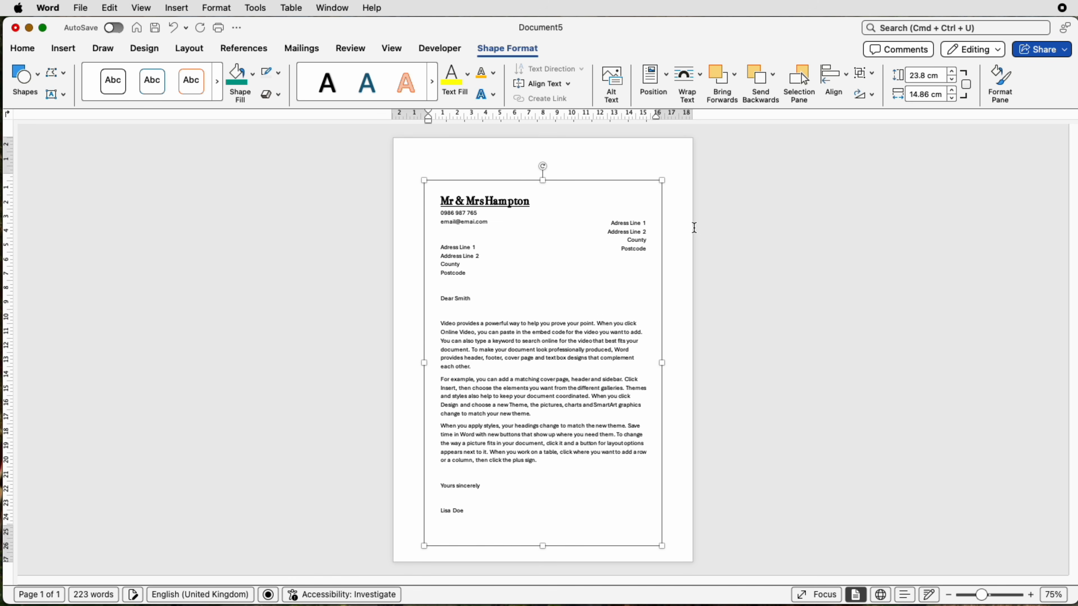
key(Up)
key(Up)
key(Up)
key(Up)
key(Up)
key(Up)
key(Up)
key(Up)
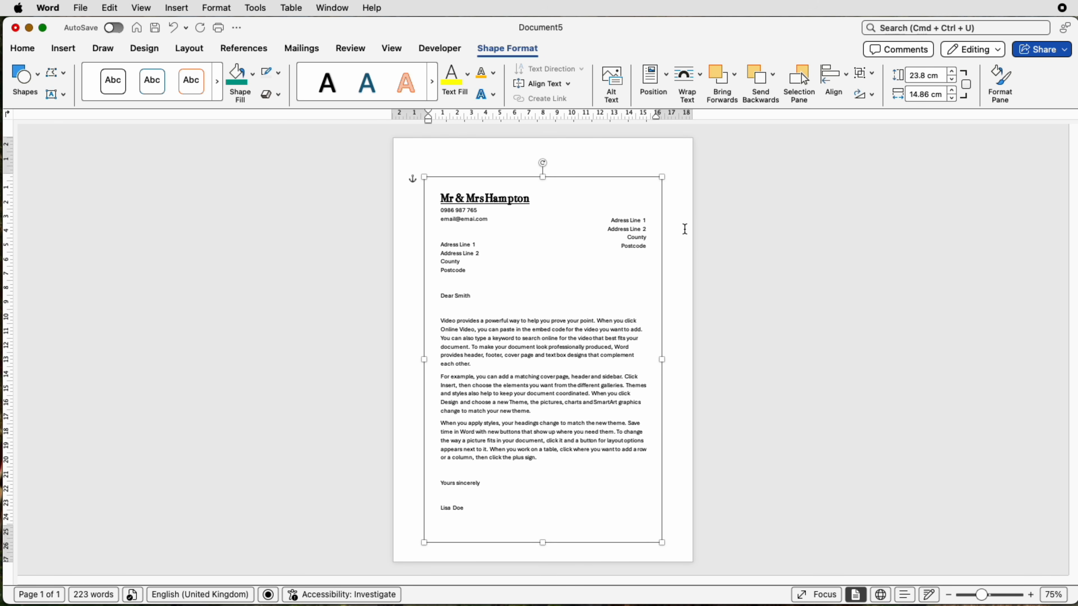
click(684, 229)
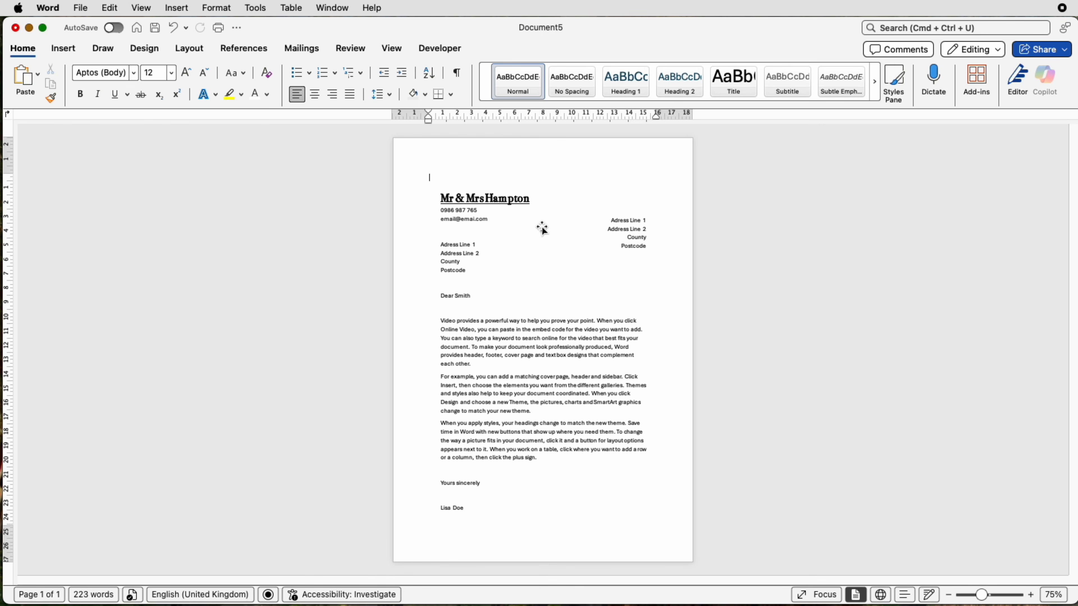
Draw a 21.69 × 1.6 cm rectangle band flush along the page's top edge.
click(55, 48)
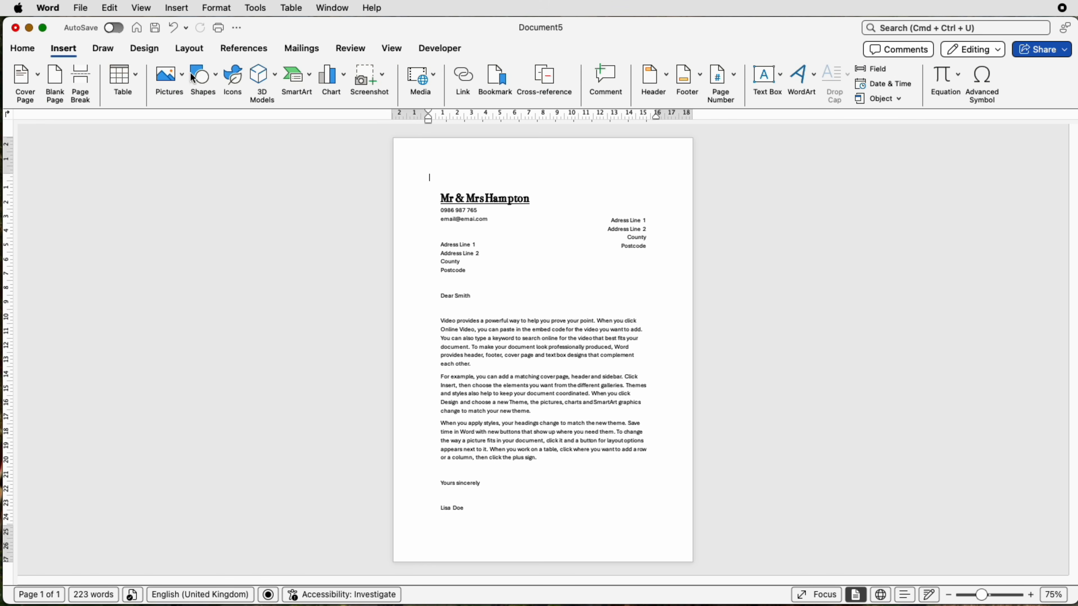
click(215, 79)
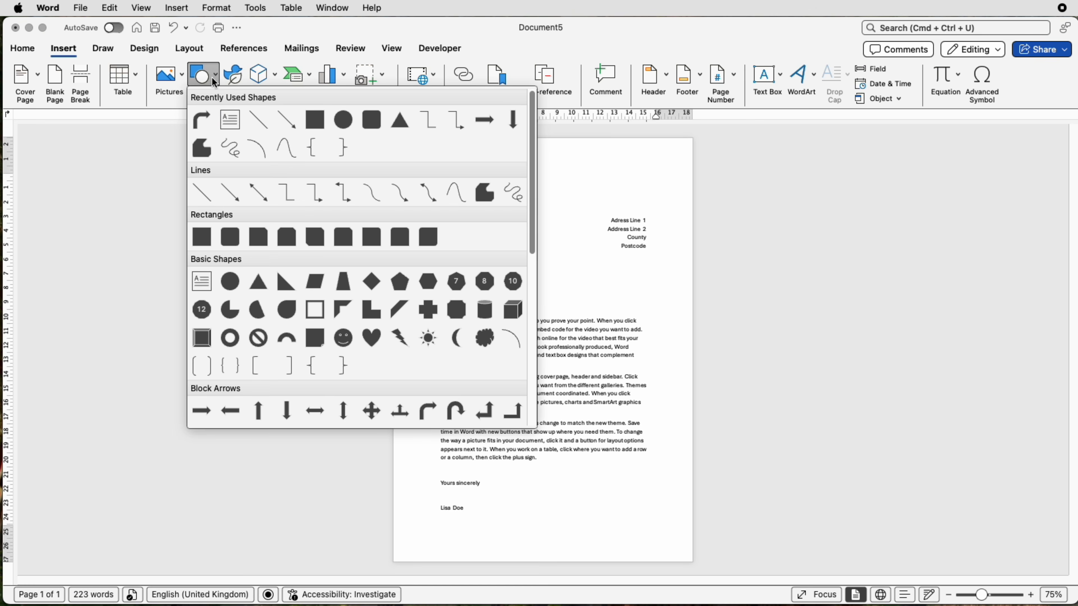
click(203, 234)
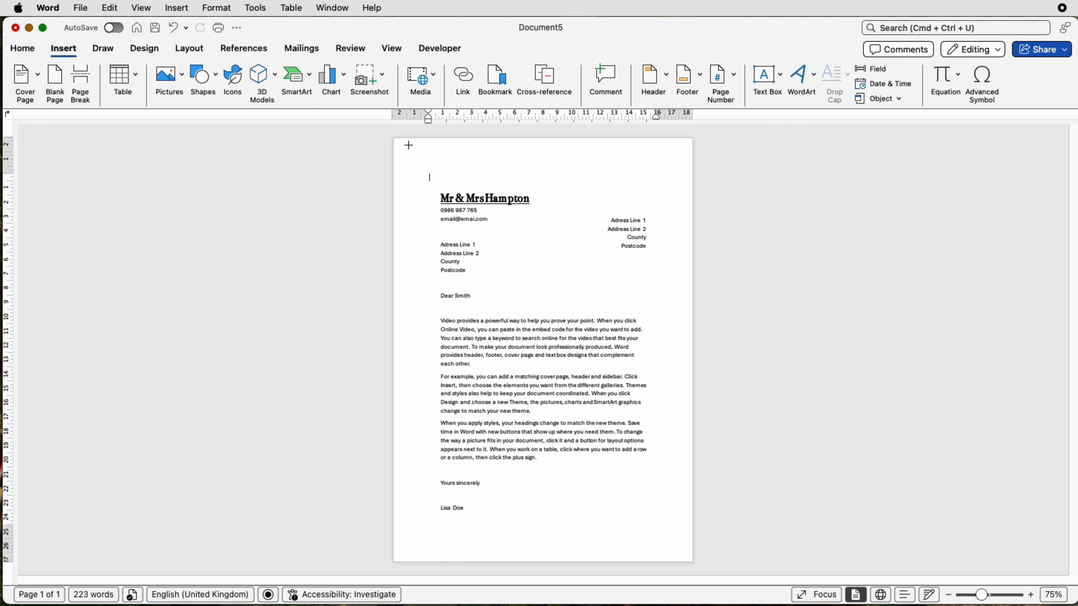
drag(408, 144, 733, 169)
drag(602, 163, 551, 153)
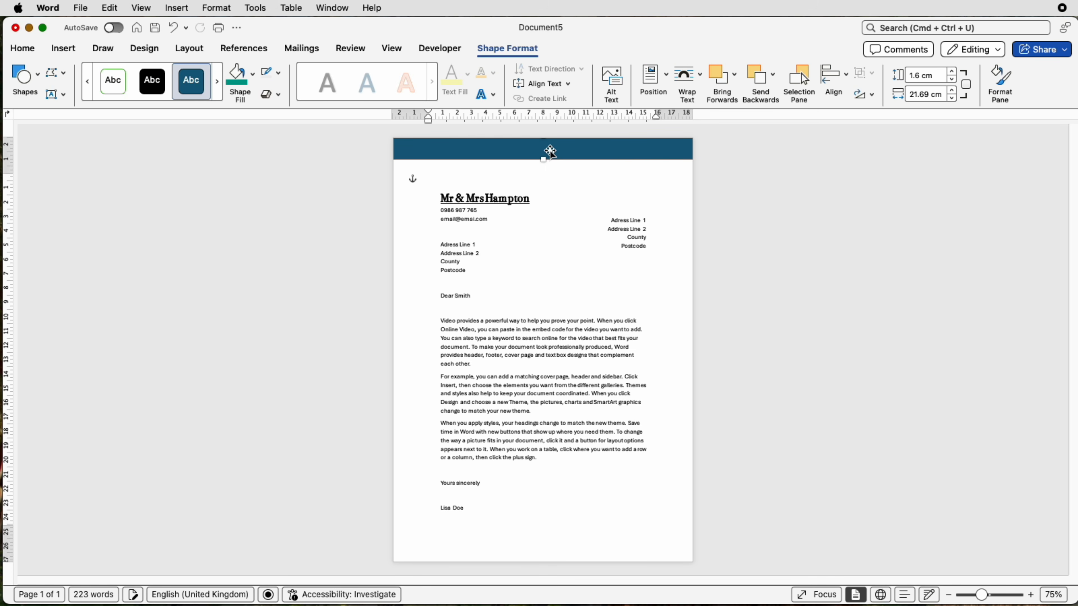
click(554, 173)
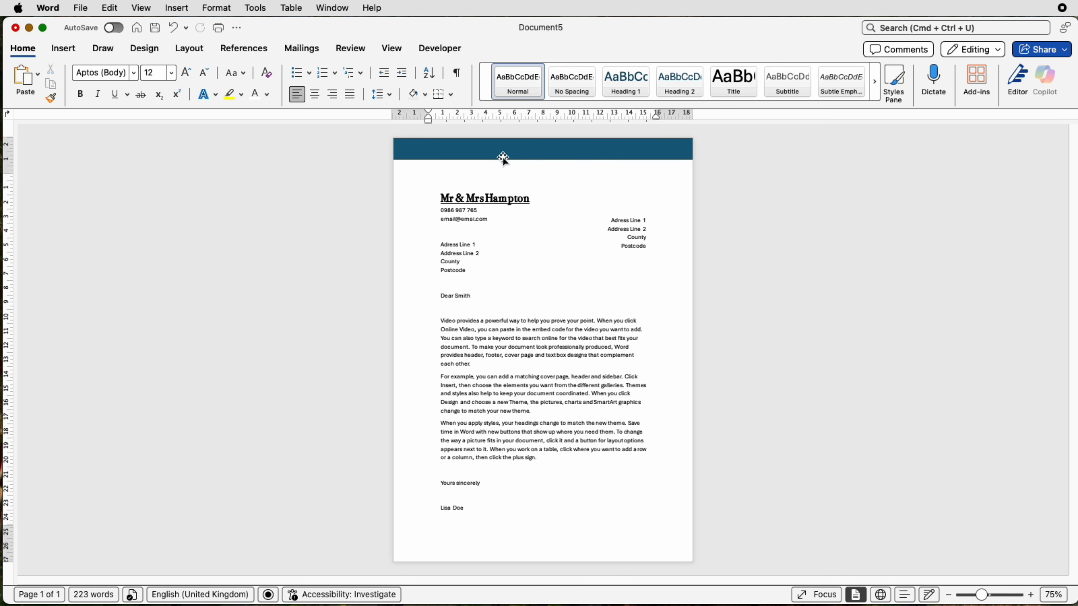
Remove the outline from the top band.
click(520, 151)
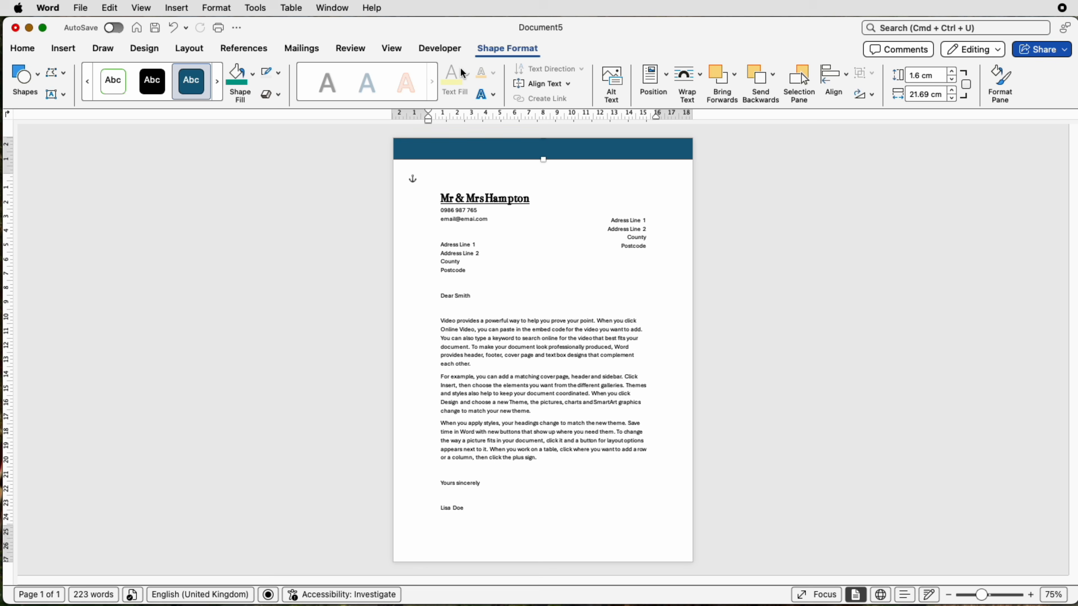
click(278, 79)
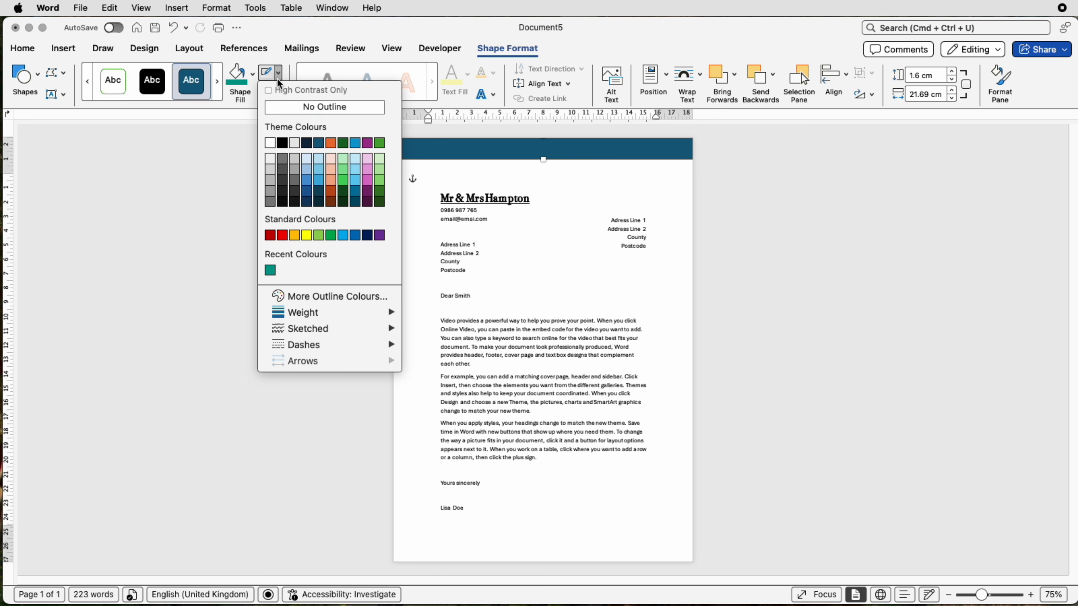
click(278, 107)
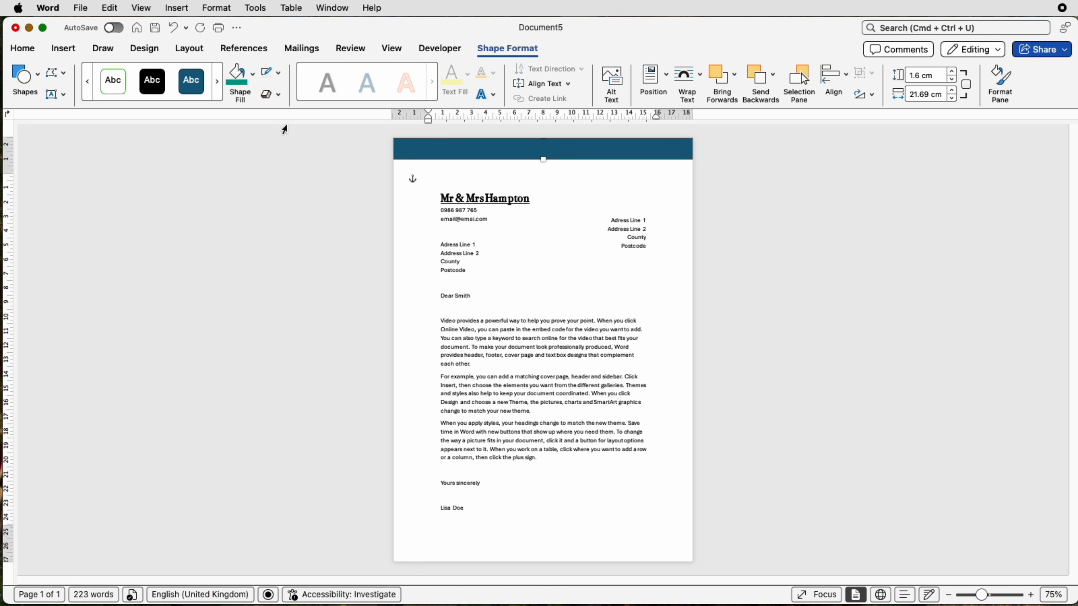
Fill the top band with the recent teal colour instead of dark blue.
click(253, 76)
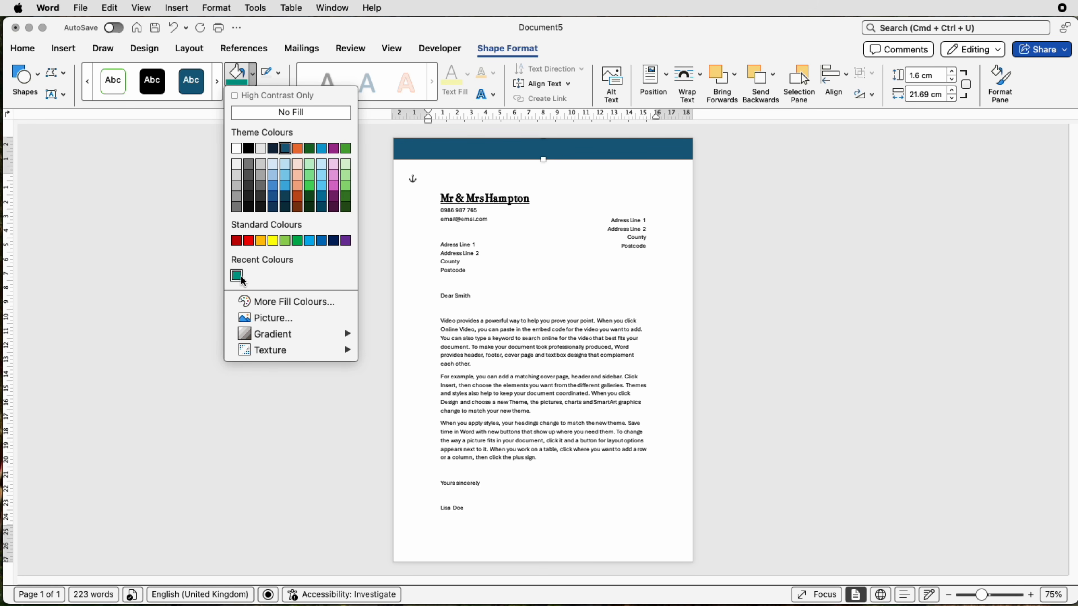
click(294, 303)
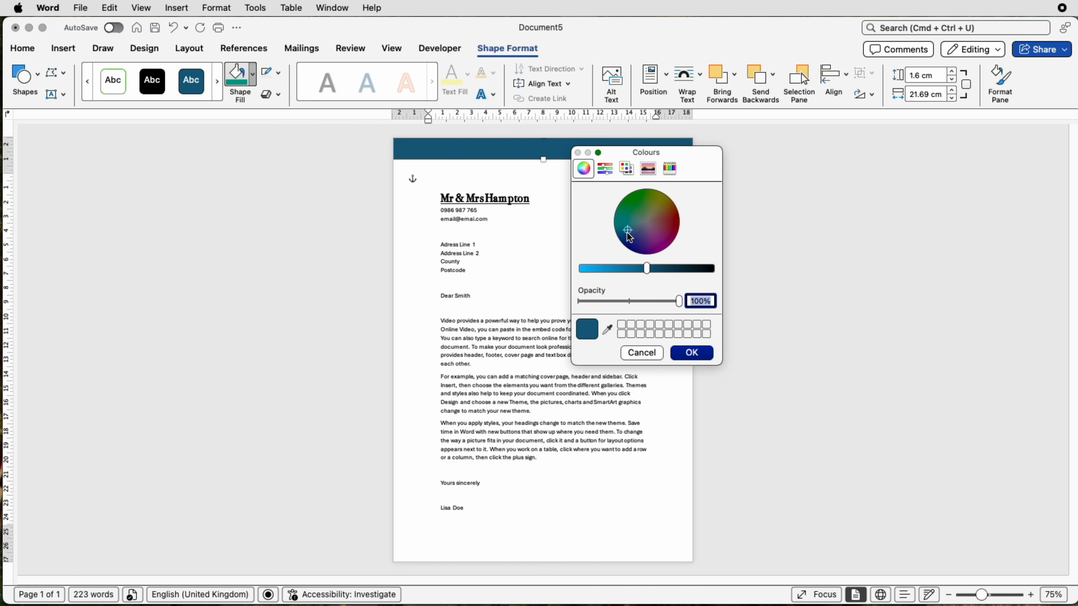
drag(647, 268, 580, 268)
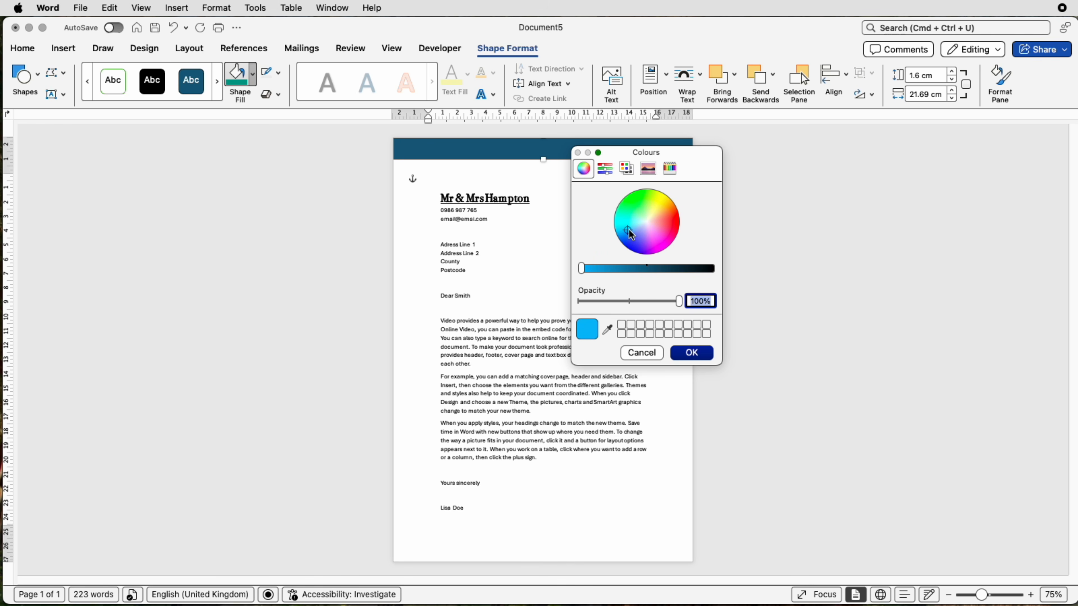
mouse_move(629, 229)
mouse_down()
mouse_move(631, 208)
mouse_move(626, 236)
mouse_move(655, 243)
mouse_move(634, 240)
mouse_up()
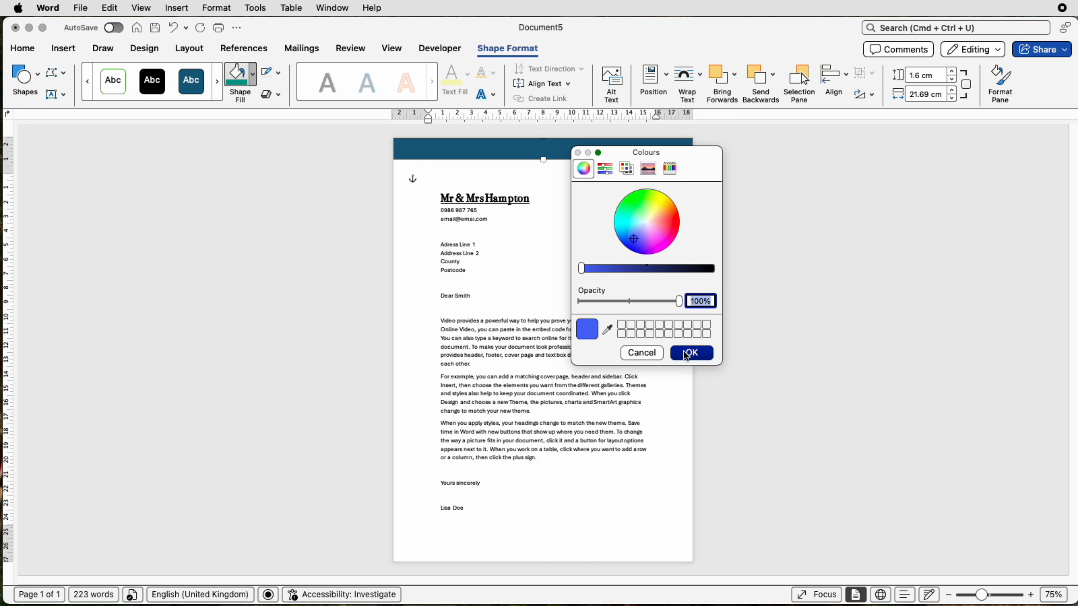
click(642, 353)
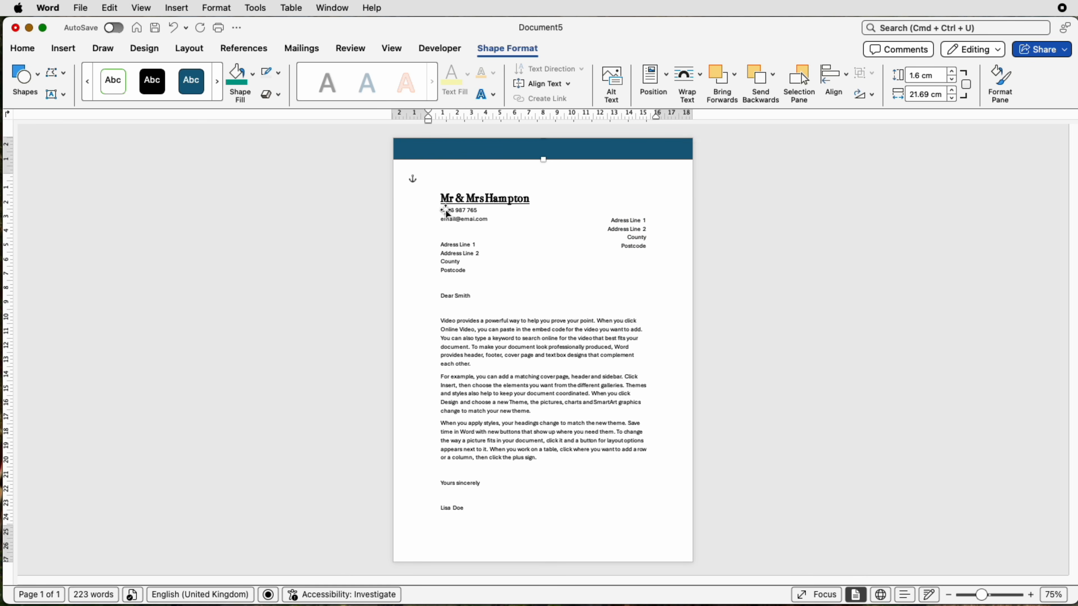
click(240, 75)
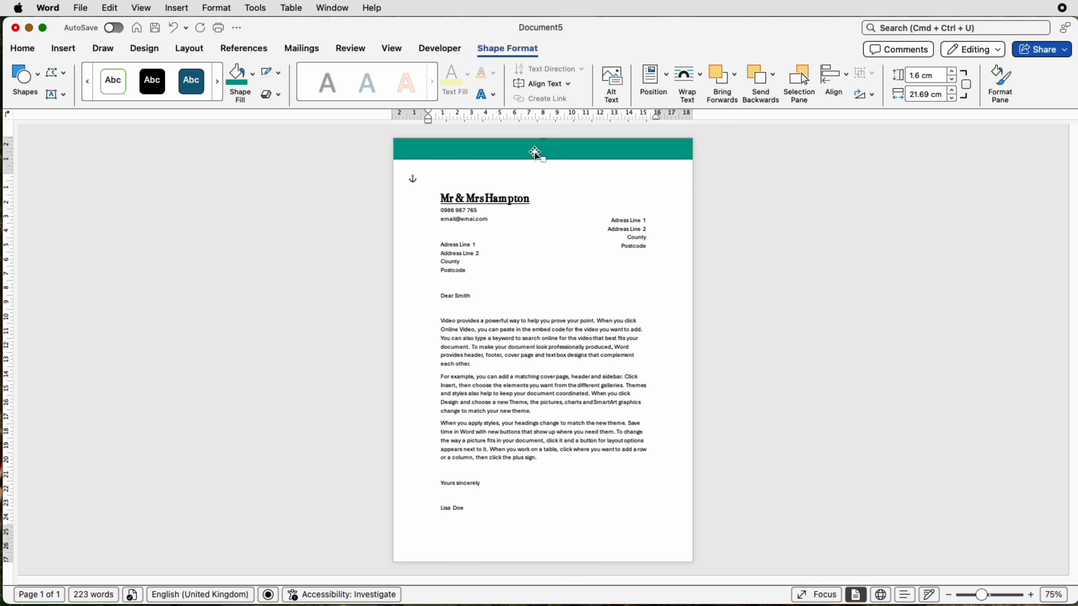
Copy the teal band to the bottom of the page and nudge it flush with the bottom edge.
click(589, 178)
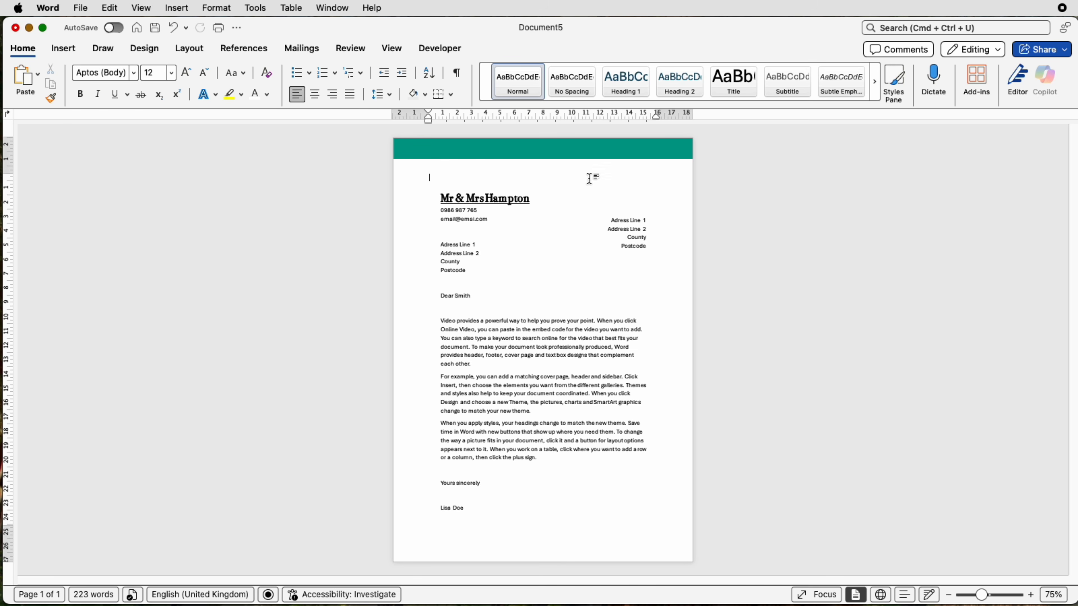
click(585, 153)
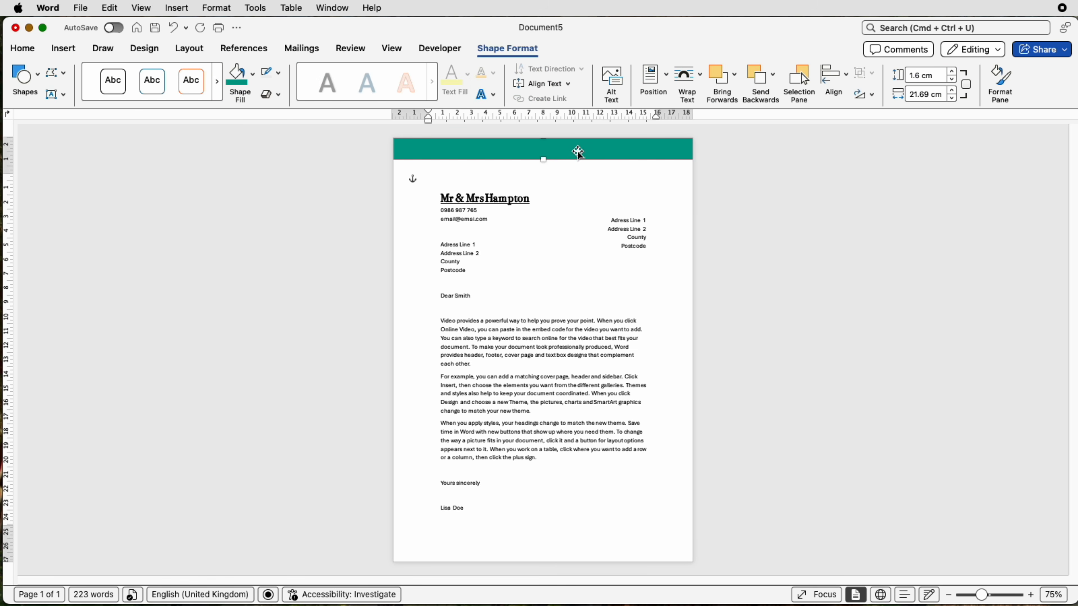
drag(578, 154, 581, 553)
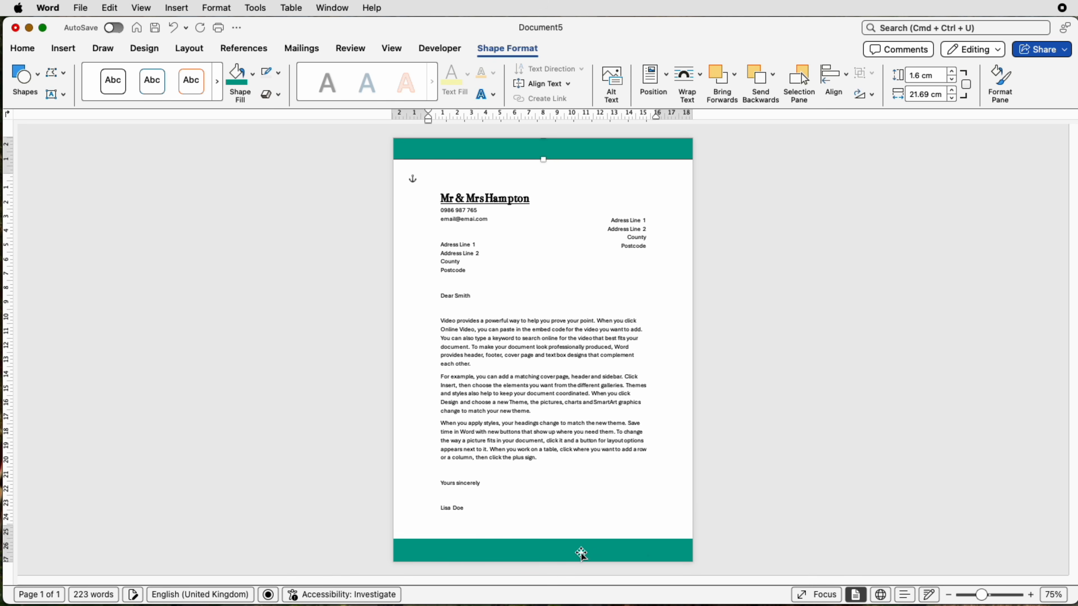
click(586, 523)
click(572, 550)
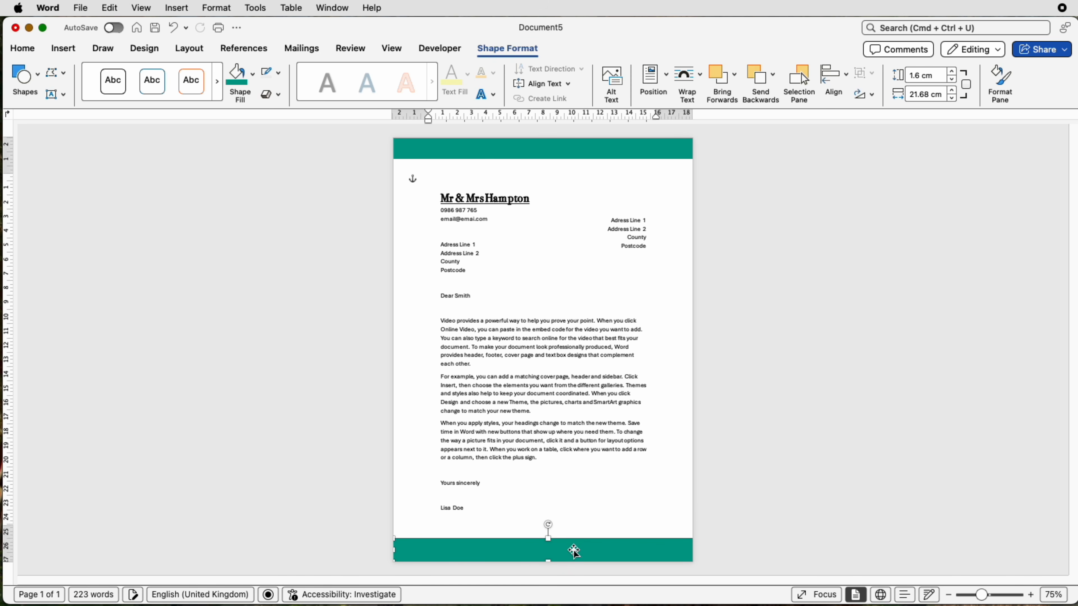
key(Down)
key(Down)
key(Down)
key(Down)
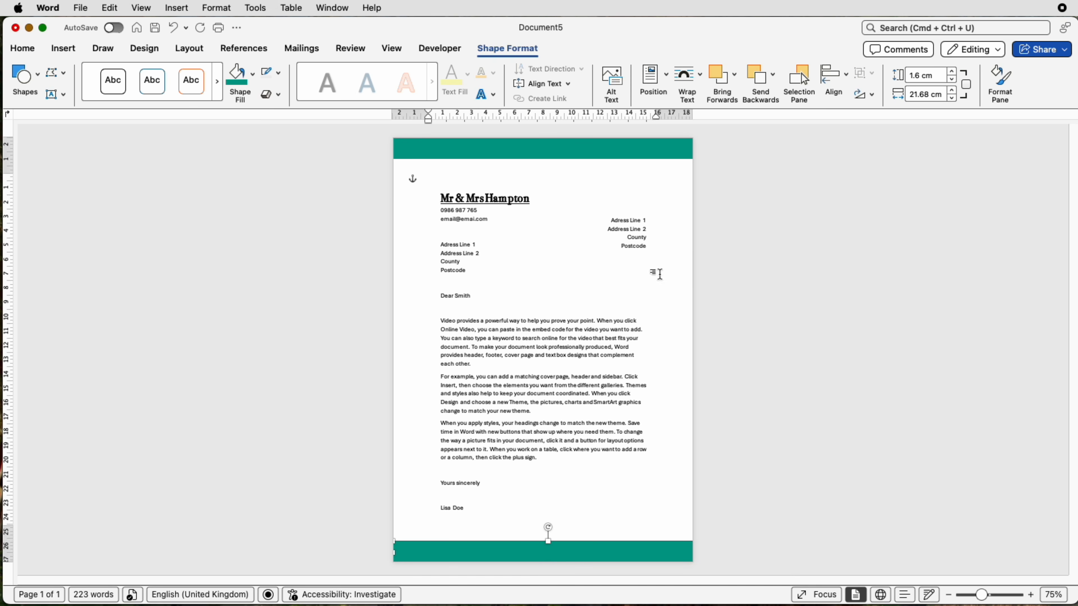
key(Escape)
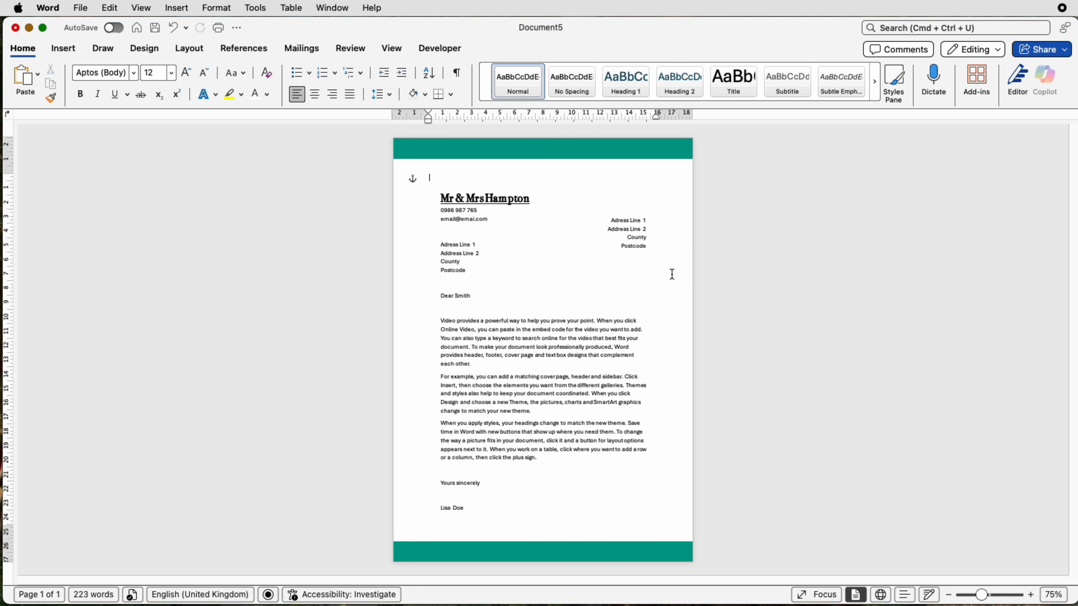